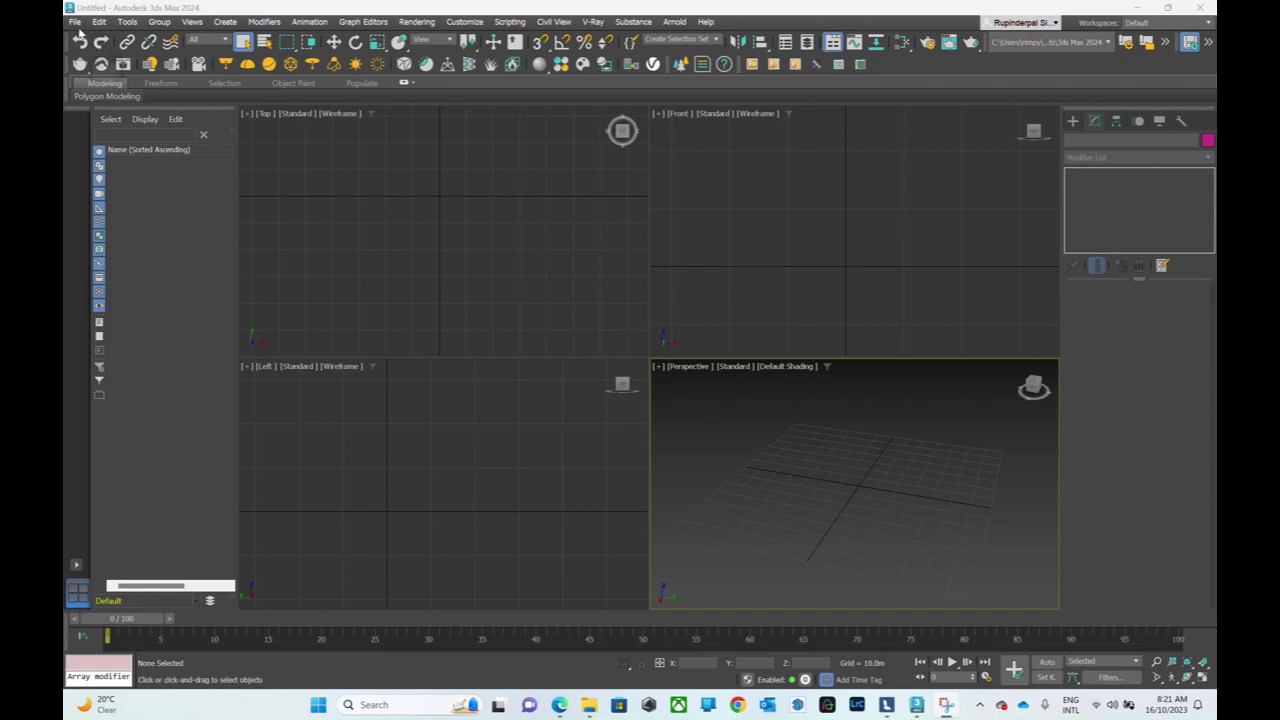
- Pick the STAY+Cafe SketchUp file in File > Import to reach its Import Settings
left_click(74, 21)
mouse_move(92, 210)
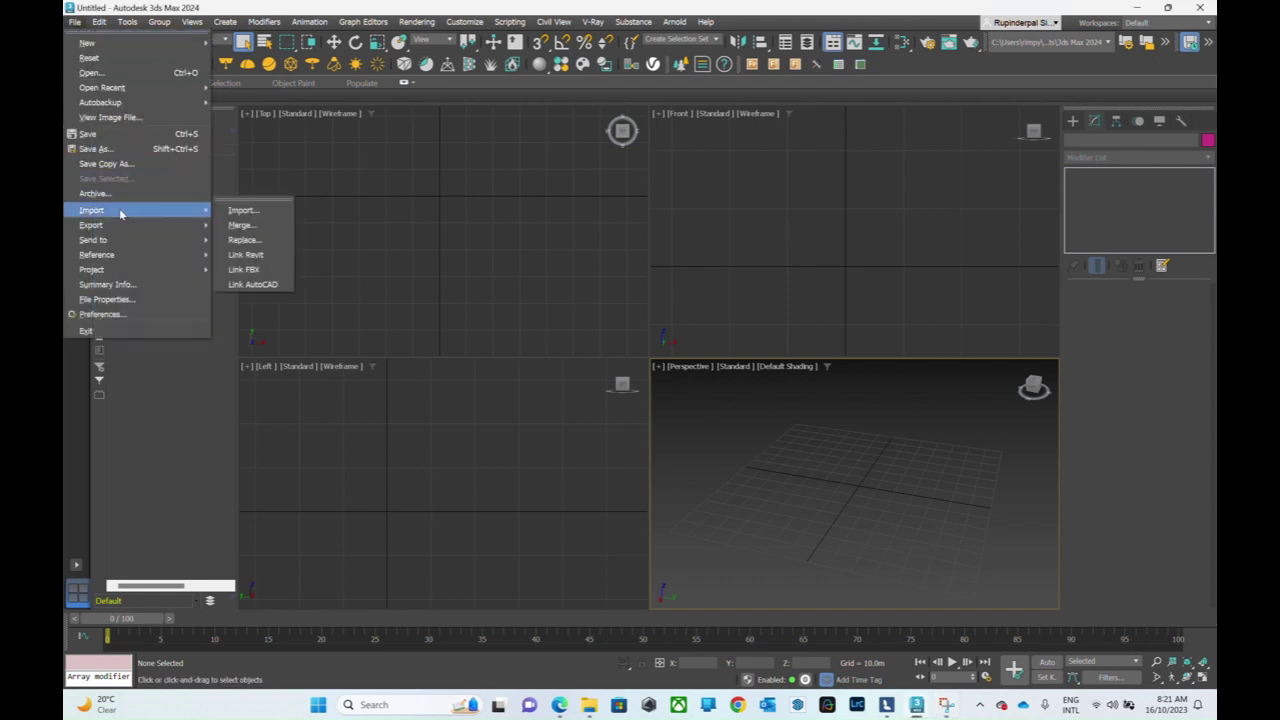
left_click(243, 212)
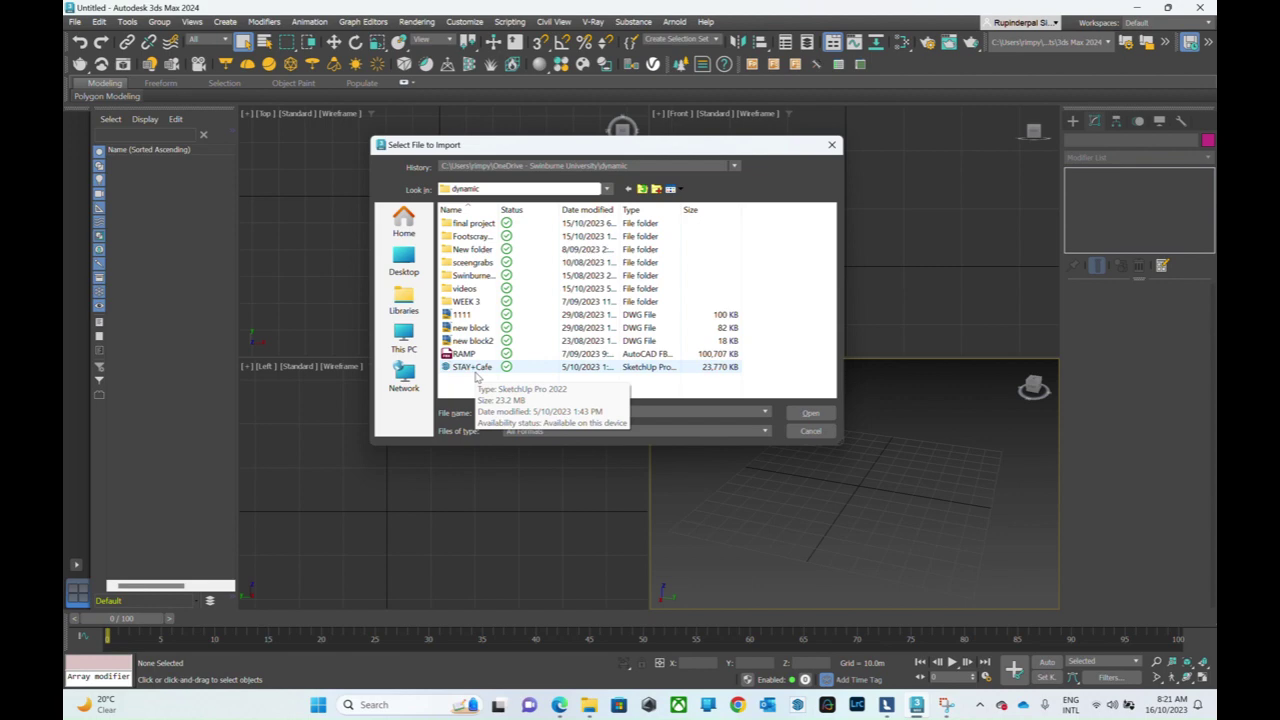
left_click(477, 369)
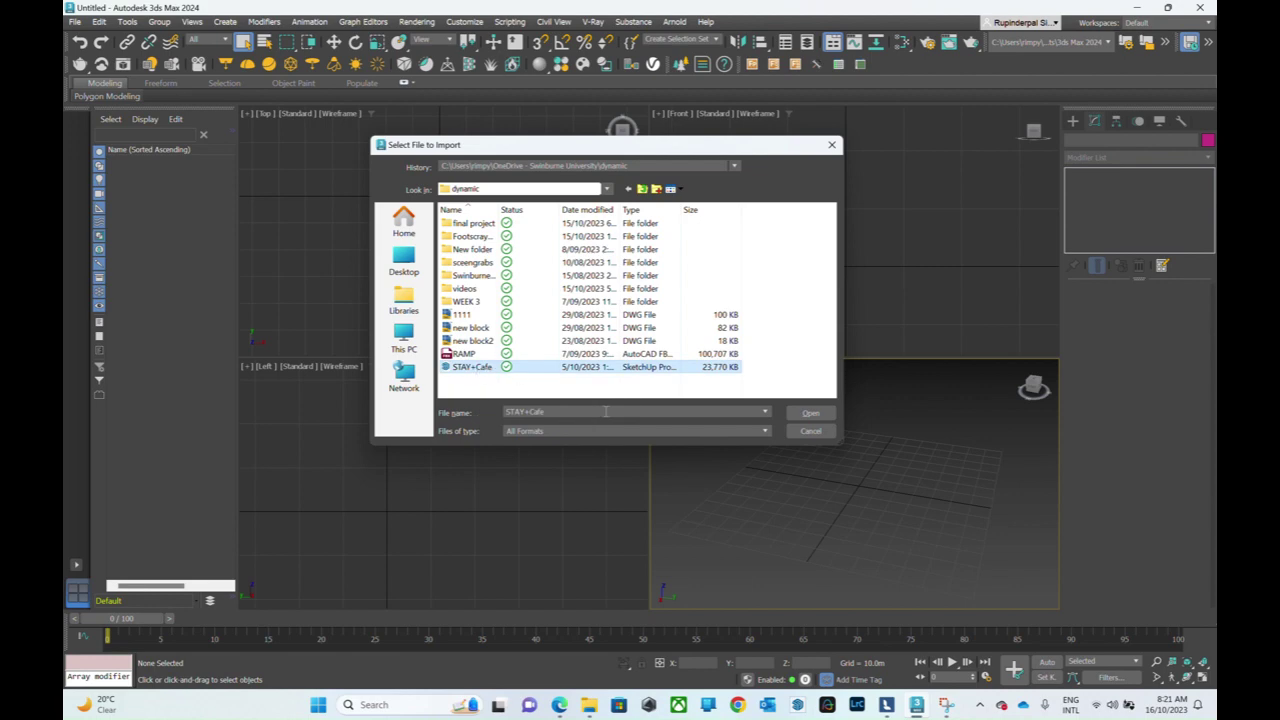
left_click(809, 414)
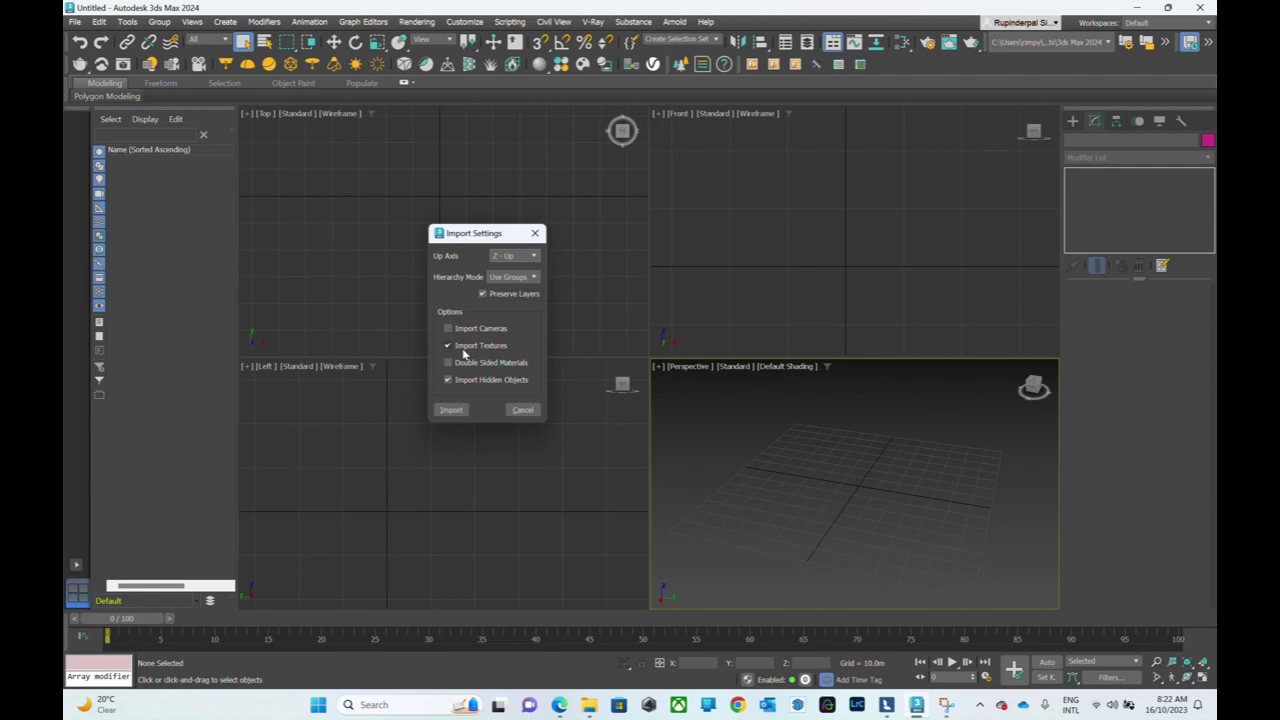
- Import the STAY+Cafe model with textures, then orbit and zoom to inspect its facade and side
left_click(451, 411)
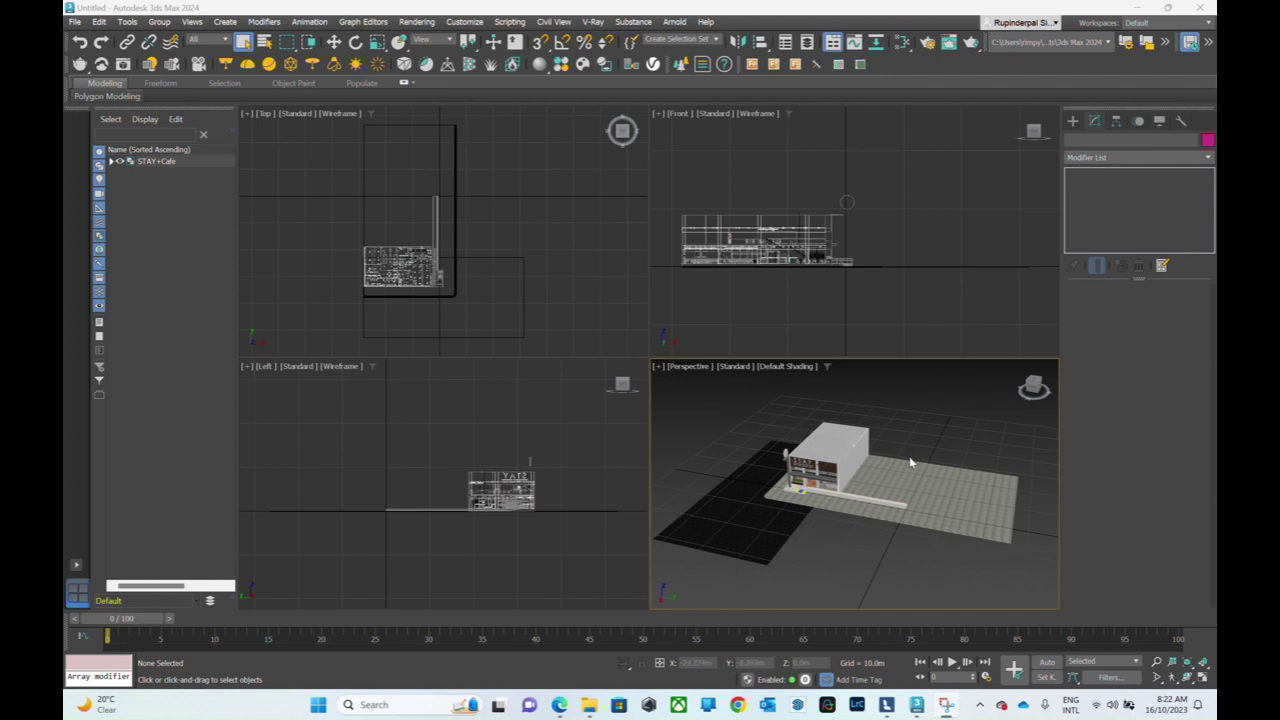
scroll(892, 469, "up", 2)
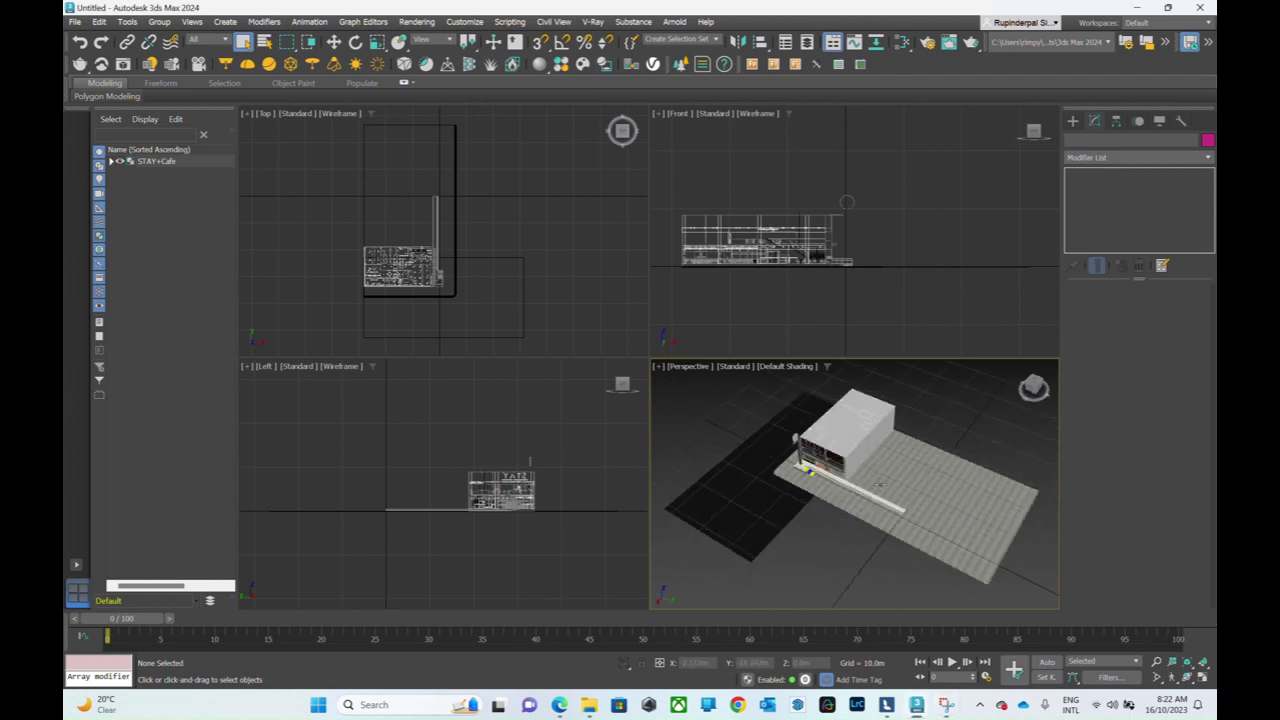
middle_click_drag(892, 469, 858, 460, "alt")
scroll(858, 460, "up", 2)
scroll(858, 460, "up", 3)
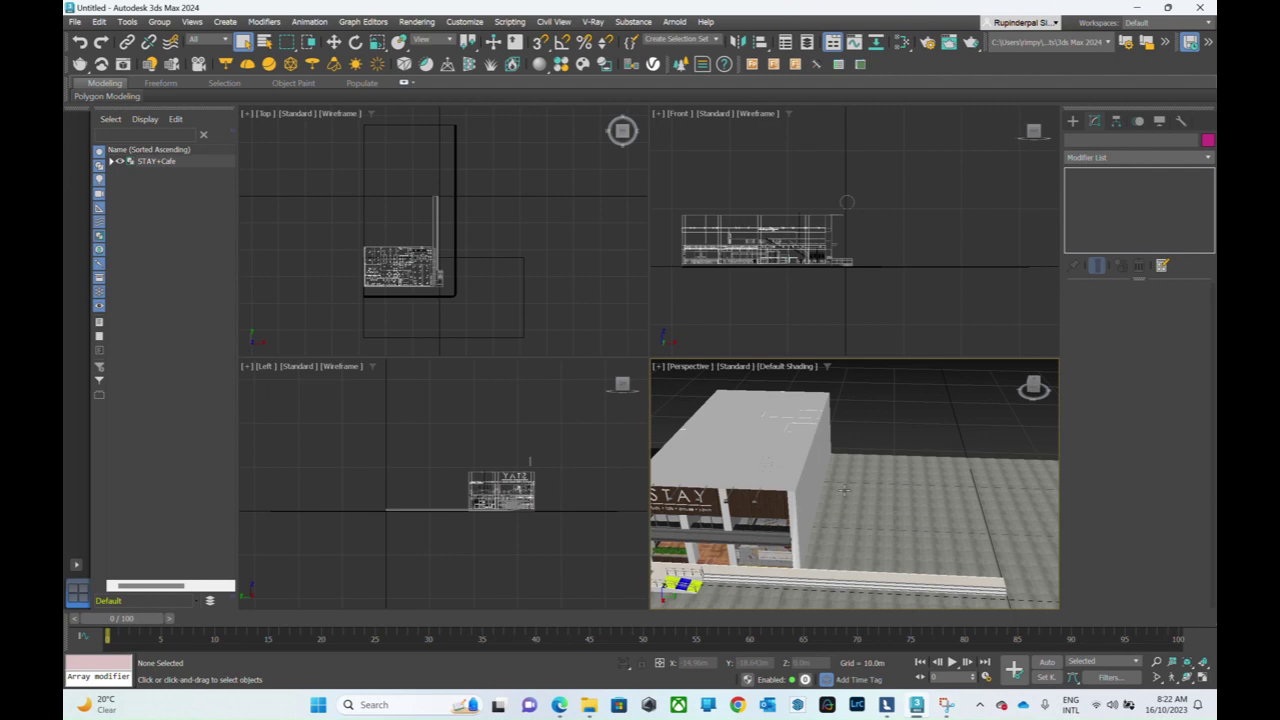
scroll(840, 480, "down", 1)
scroll(821, 499, "up", 1)
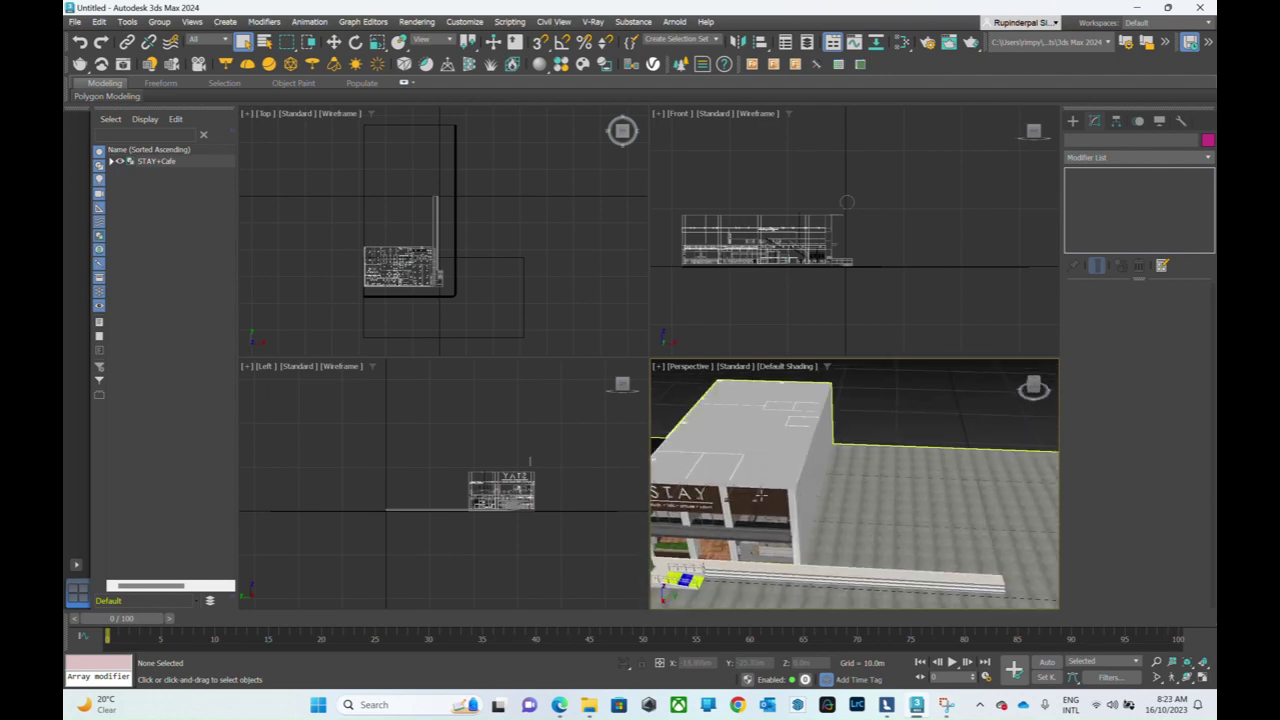
middle_click_drag(821, 499, 817, 453, "alt")
scroll(815, 456, "down", 2)
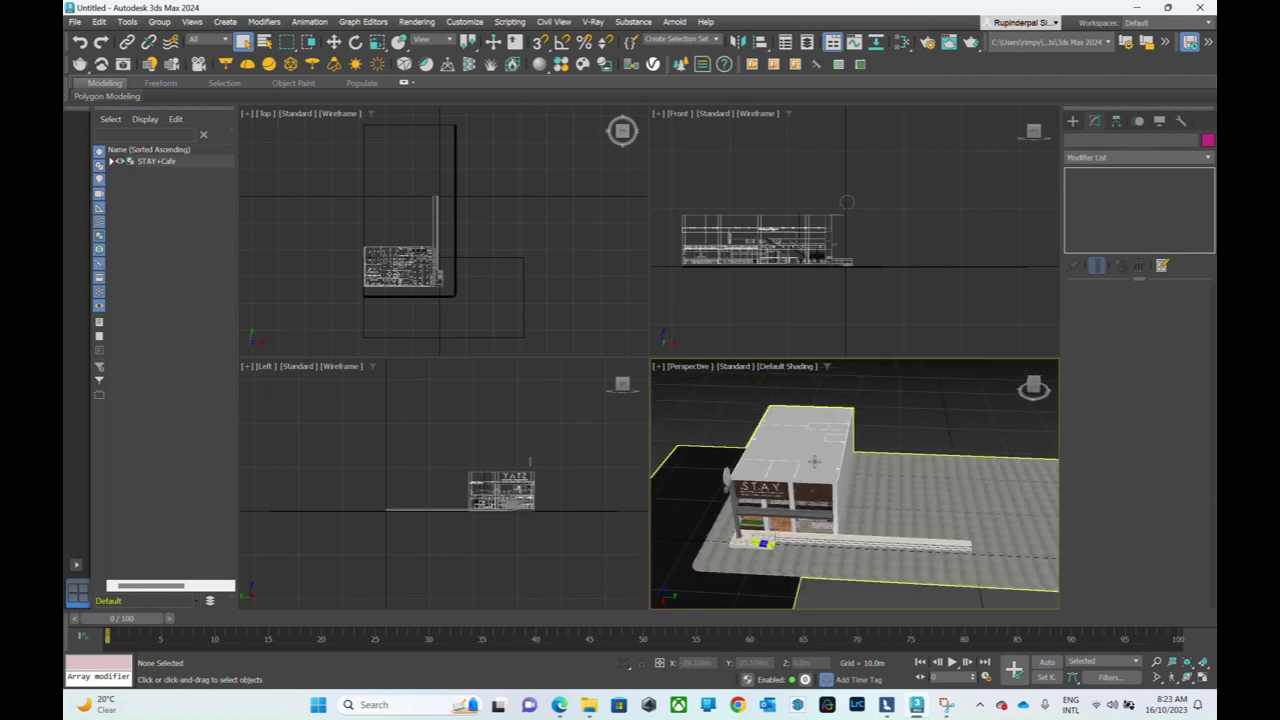
- Draw a test Standard Primitive box beside the cafe, then cancel it
left_click(1073, 122)
left_click(1100, 208)
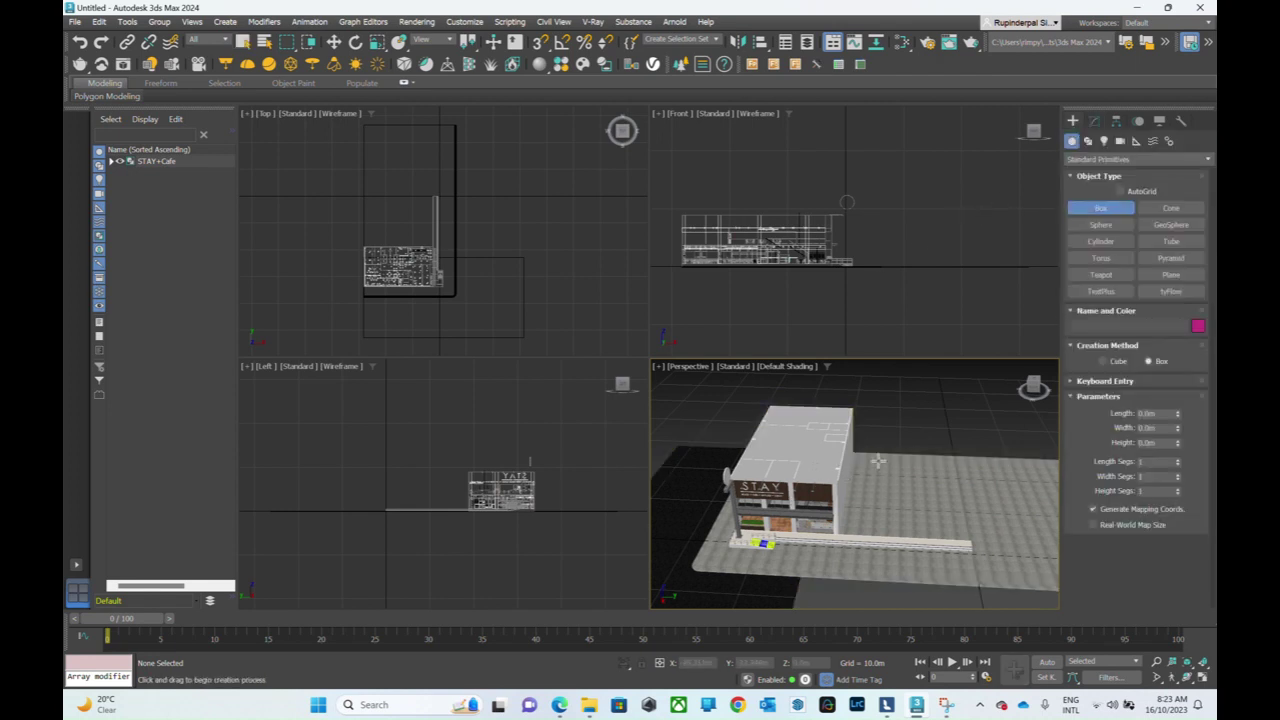
left_click_drag(872, 462, 962, 526)
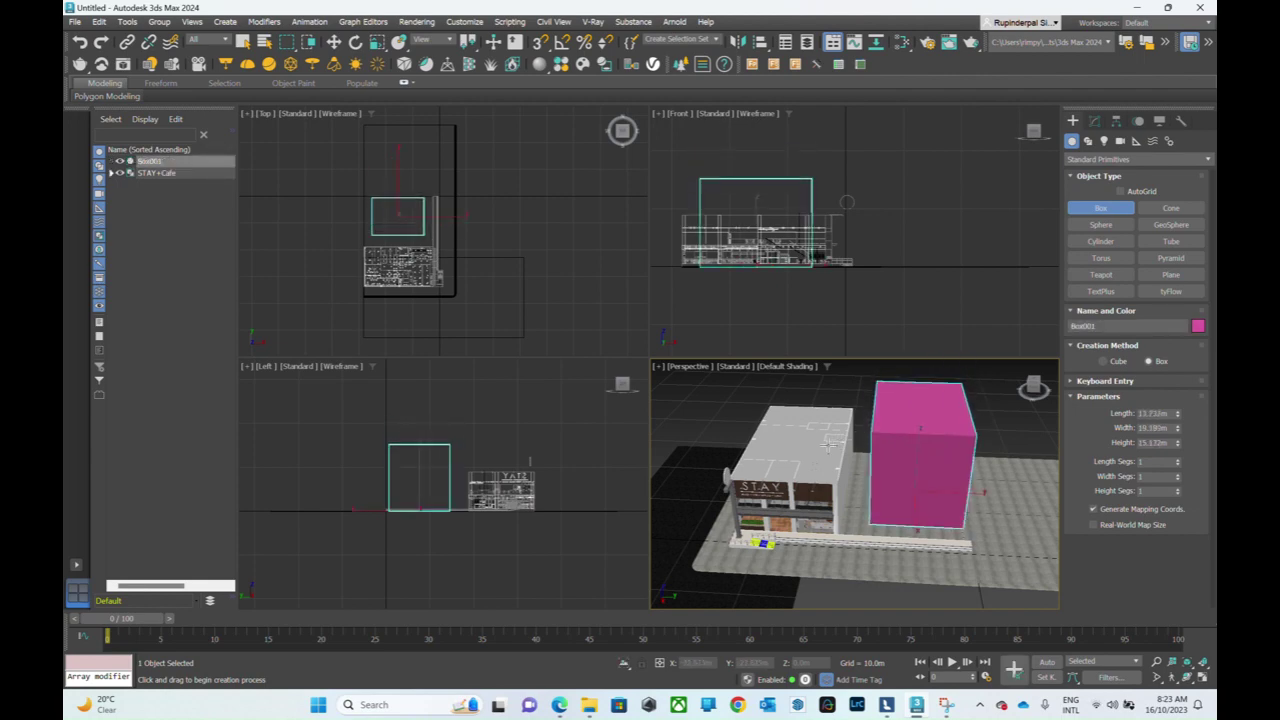
right_click(940, 456)
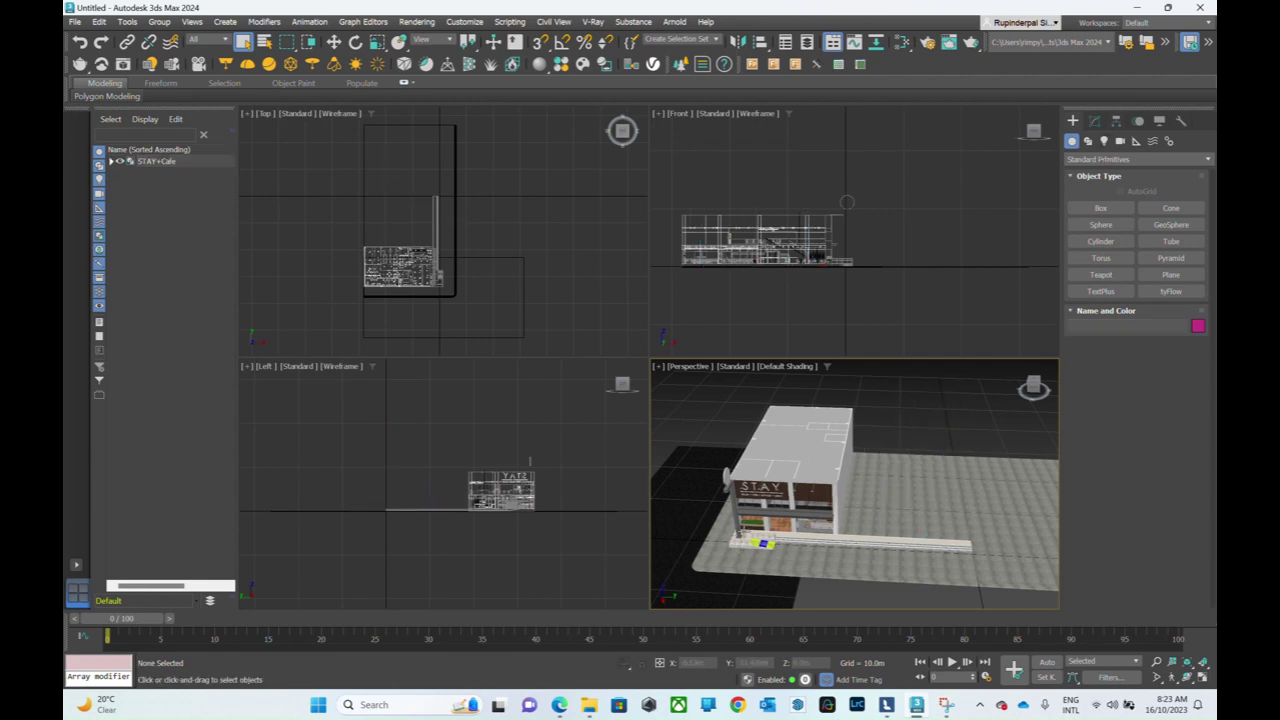
- Zoom and tilt the Perspective view to see more of the cafe roof
scroll(748, 525, "up", 2)
scroll(750, 518, "up", 2)
scroll(843, 487, "down", 2)
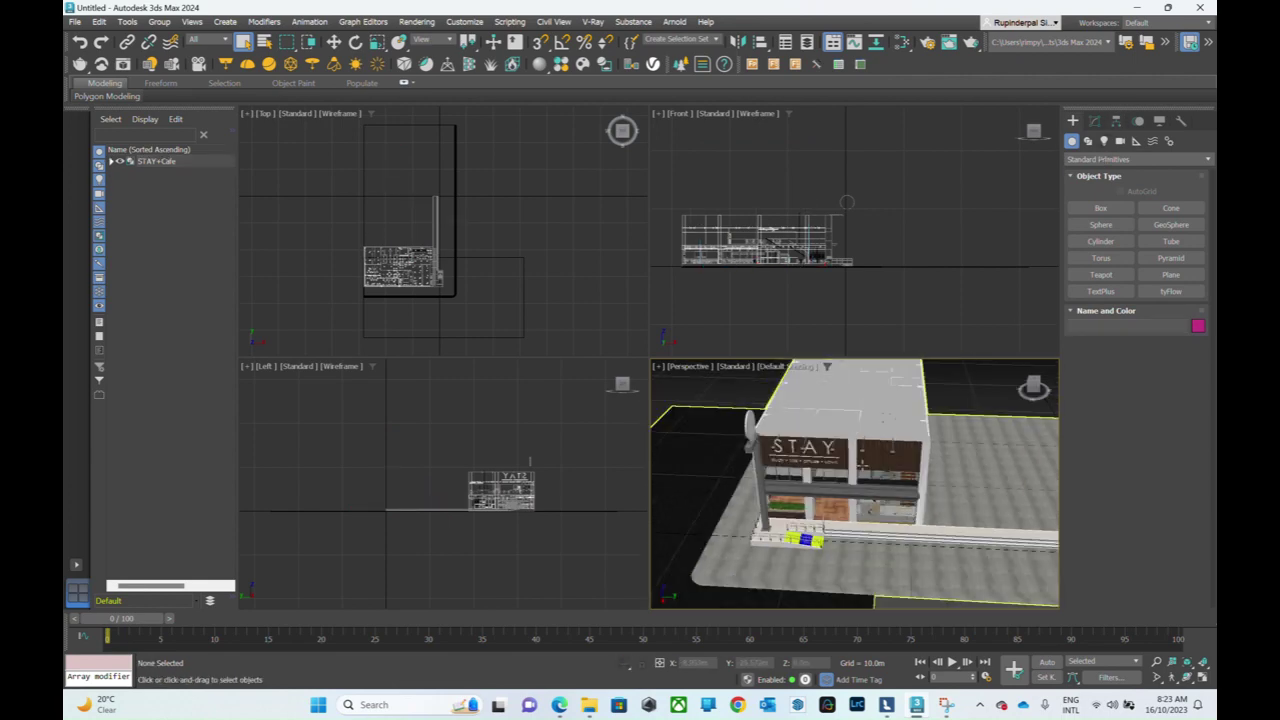
scroll(799, 479, "down", 2)
scroll(802, 472, "down", 1)
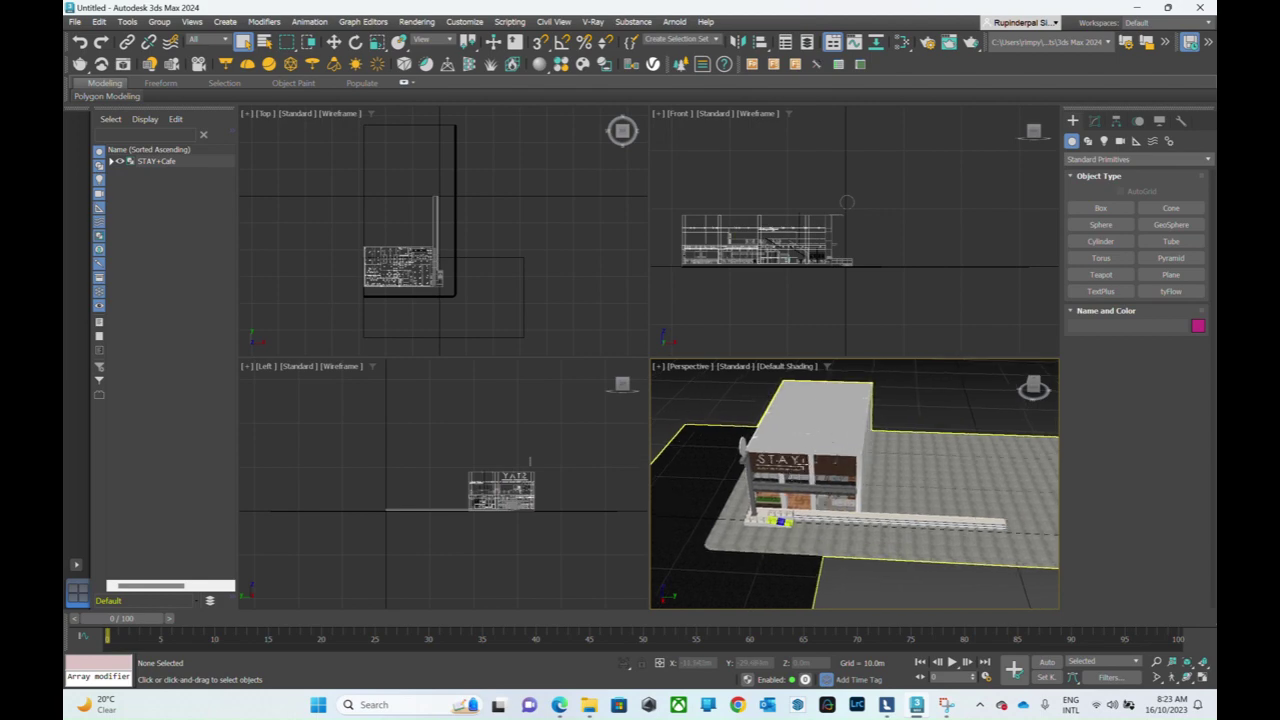
middle_click_drag(772, 425, 831, 466, "alt")
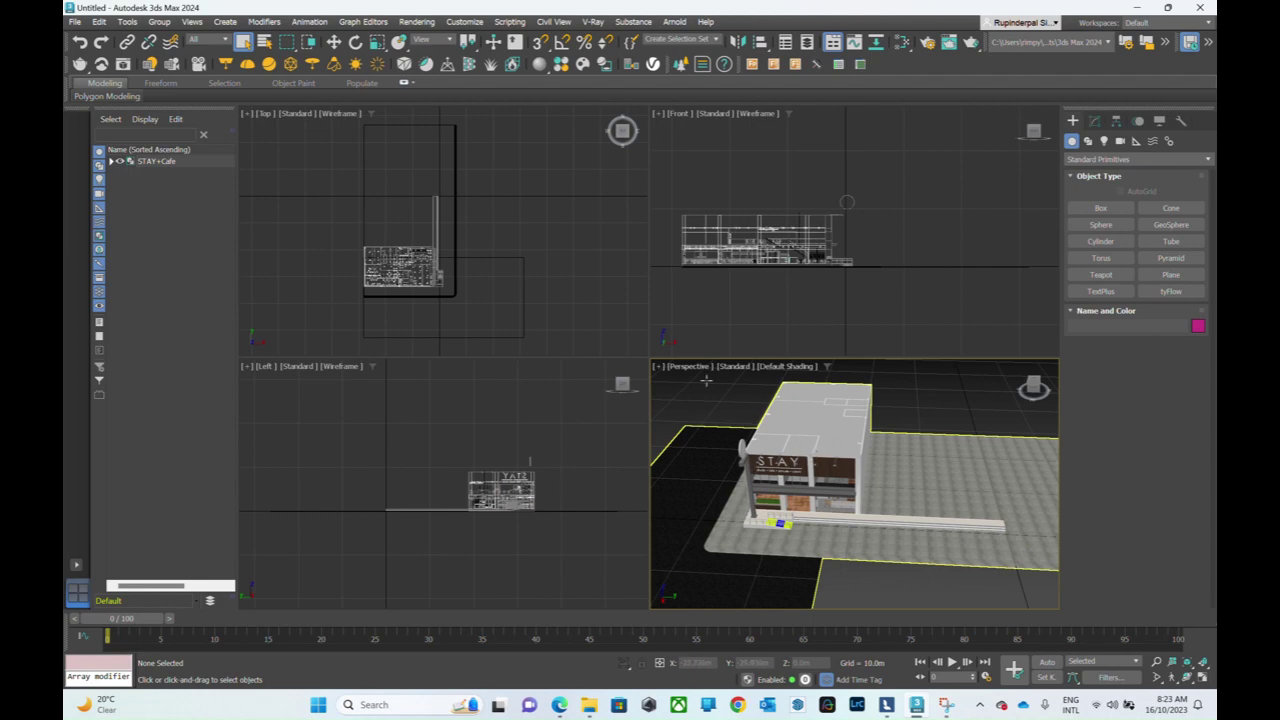
- Ungroup the STAY+Cafe group via Group > Ungroup and select the front awning group
left_click(806, 448)
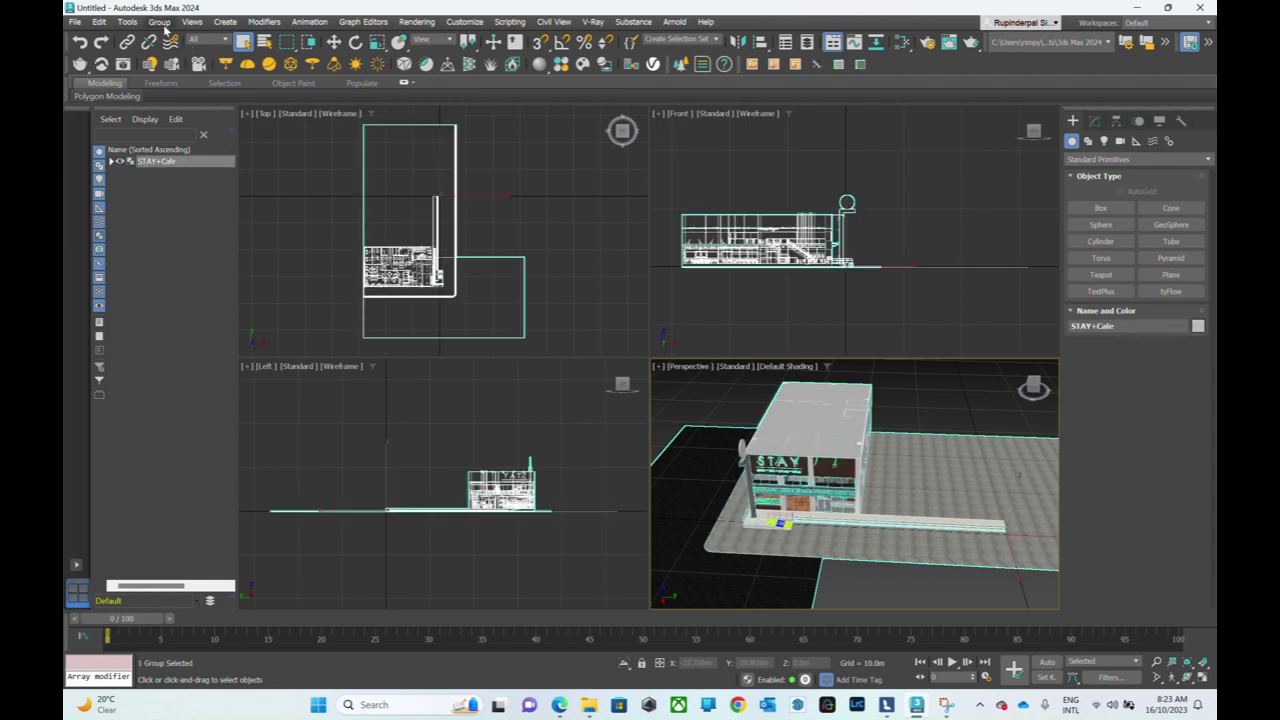
left_click(160, 22)
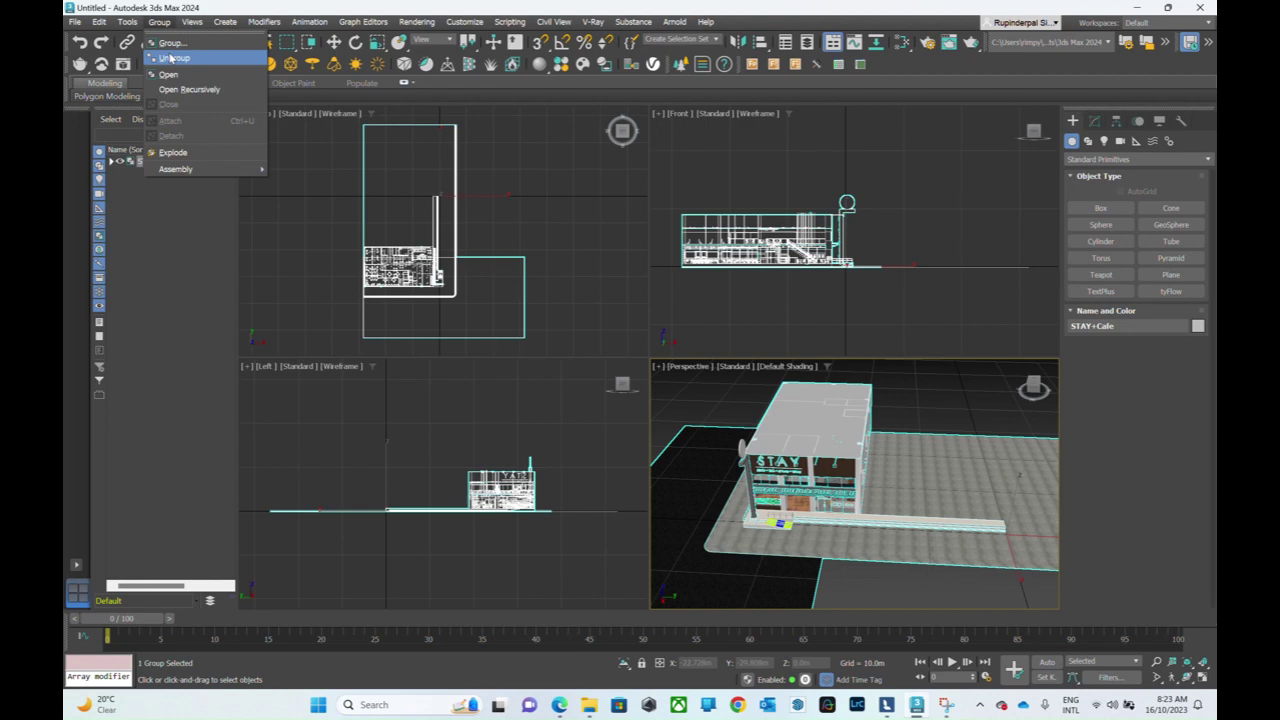
left_click(171, 58)
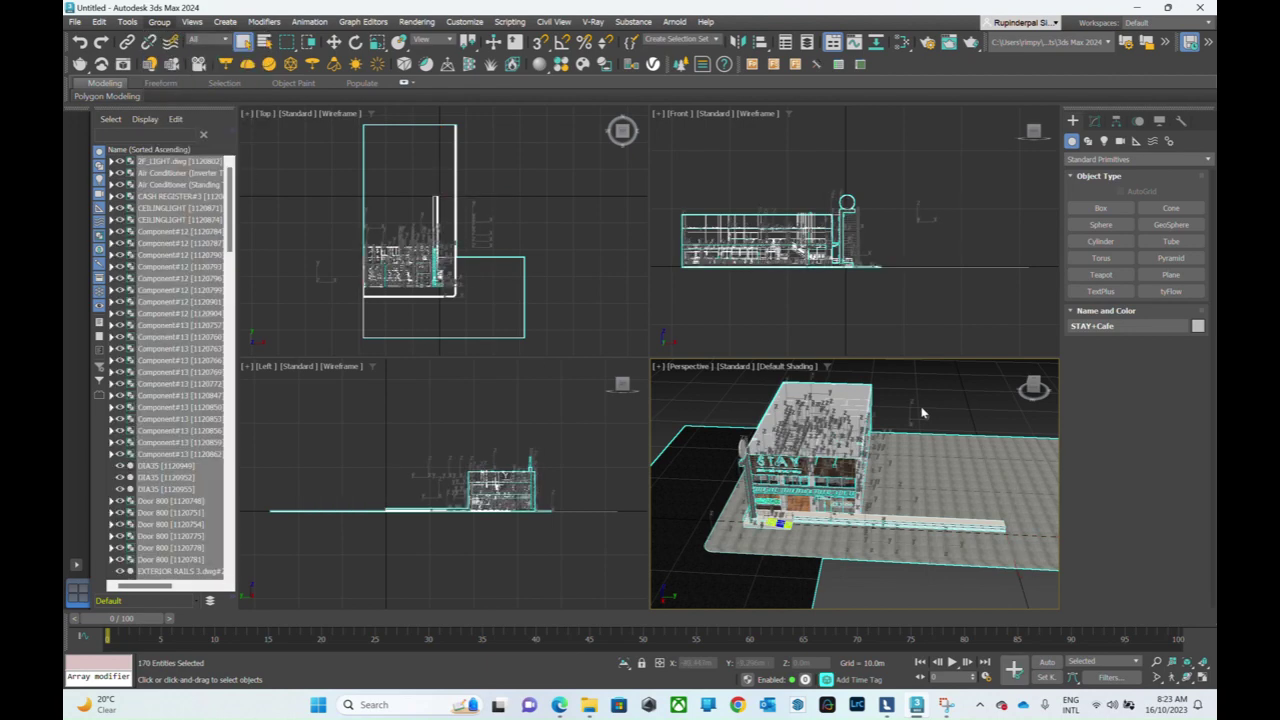
scroll(830, 470, "up", 5)
left_click(830, 478)
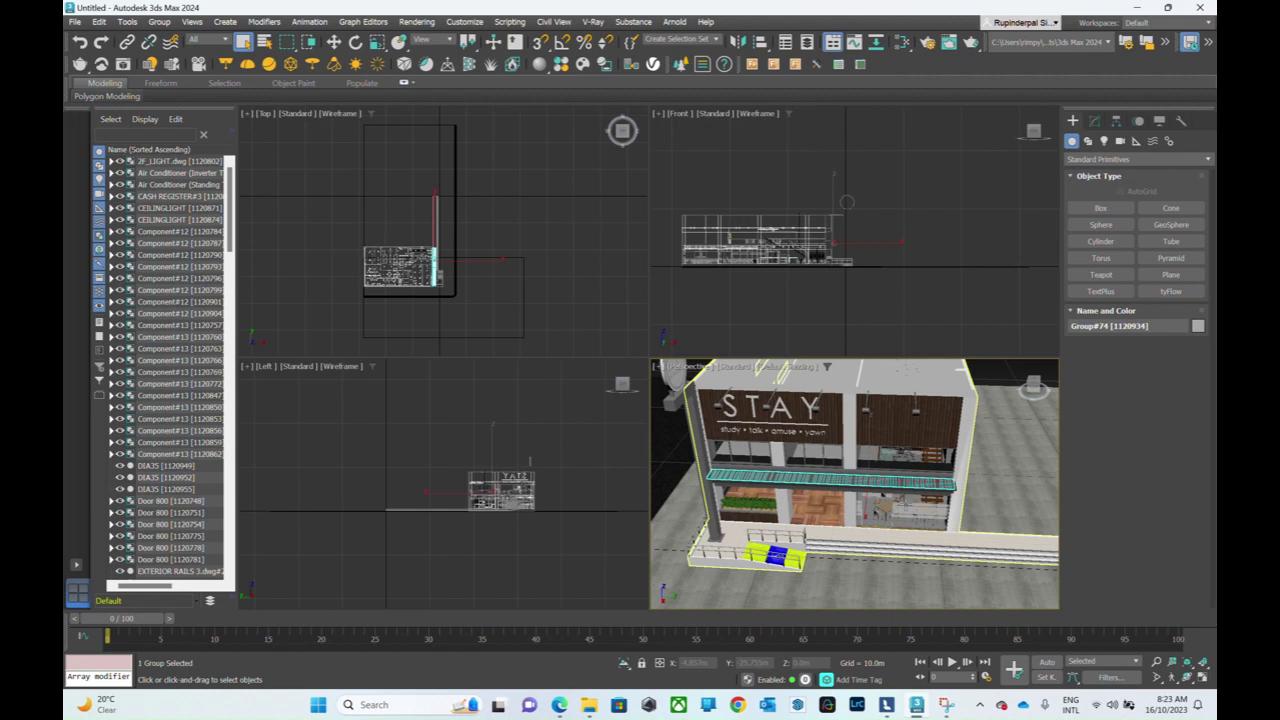
left_click(1095, 121)
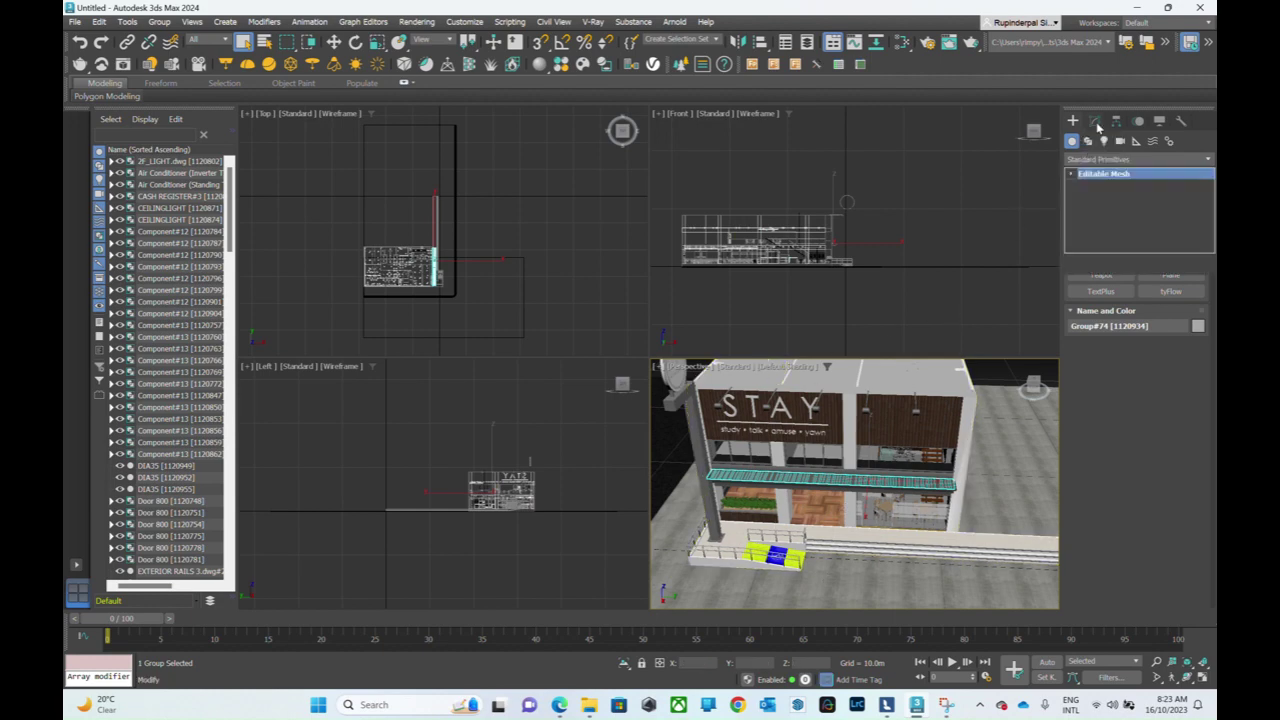
left_click(1125, 158)
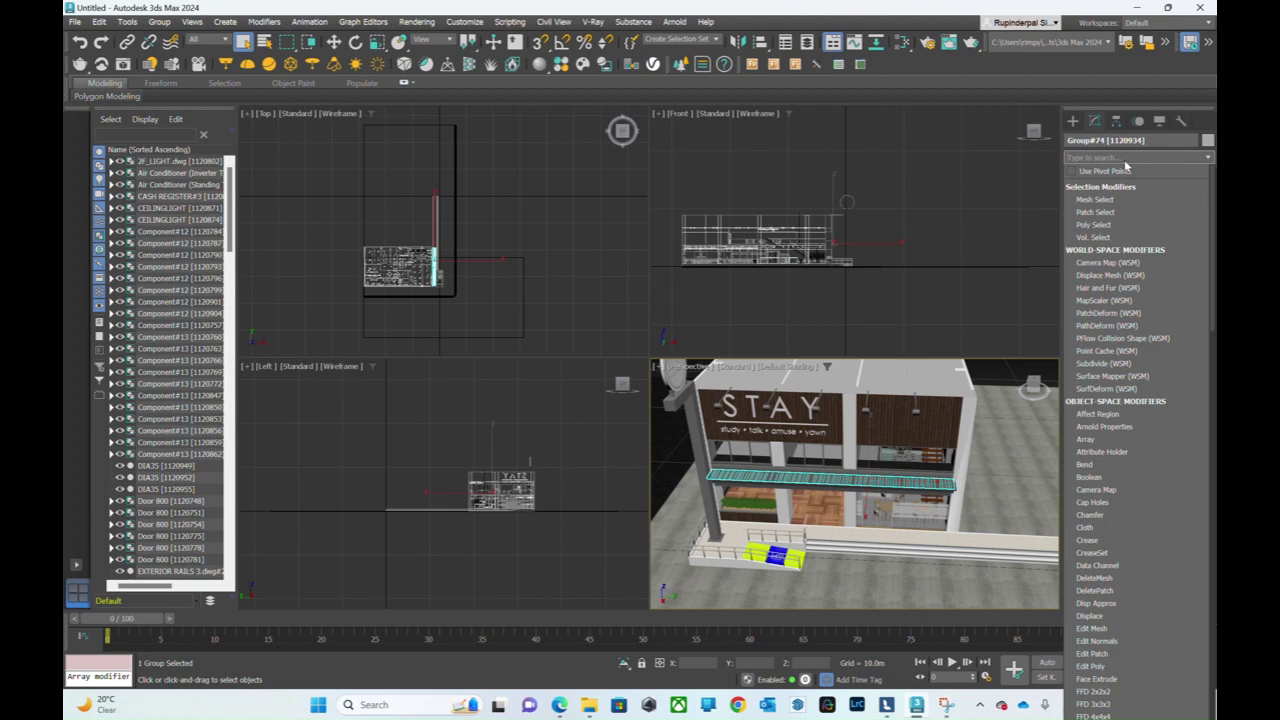
type("twist")
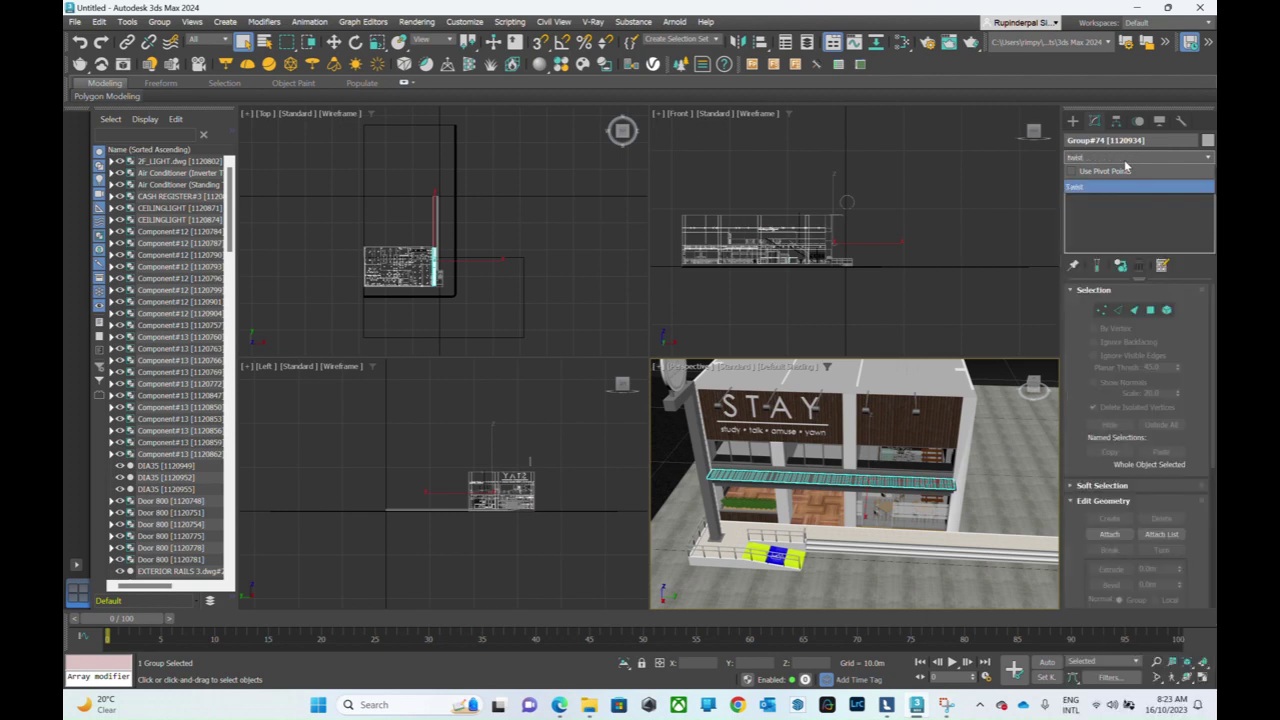
left_click(1130, 187)
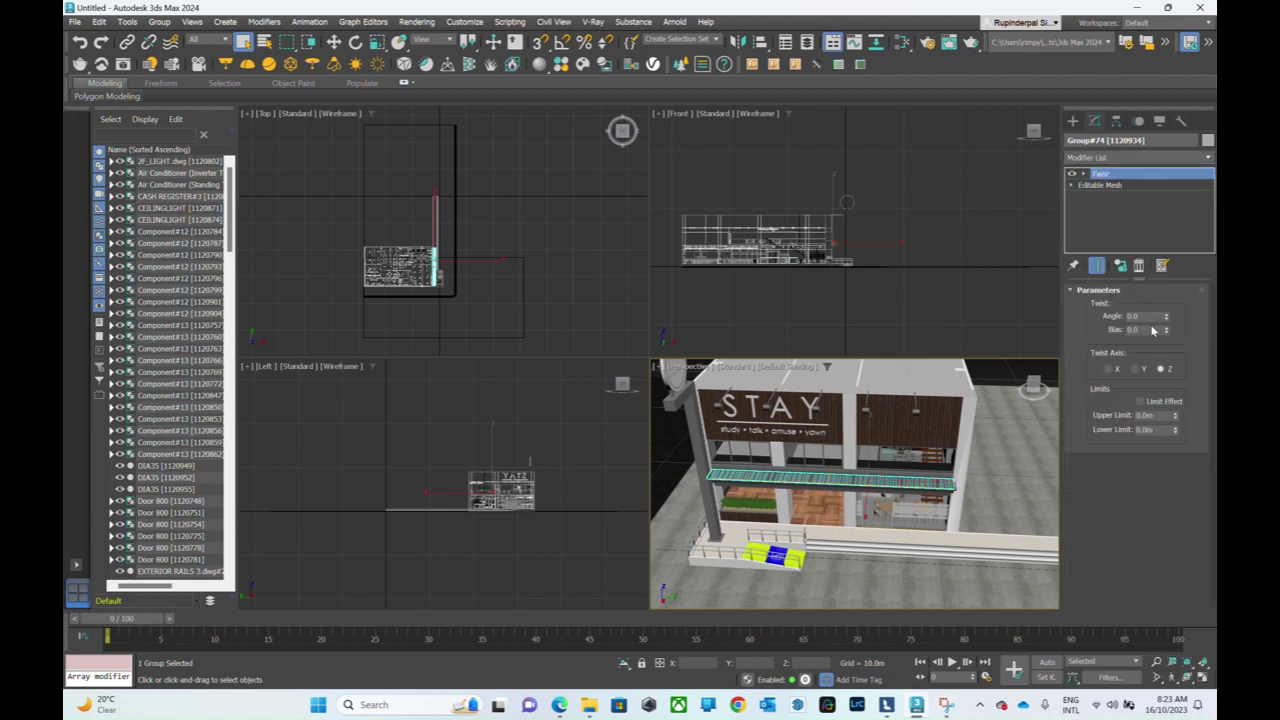
mouse_move(1165, 320)
left_mouse_down()
mouse_move(1169, 344)
mouse_move(1174, 300)
mouse_move(1168, 315)
left_mouse_up()
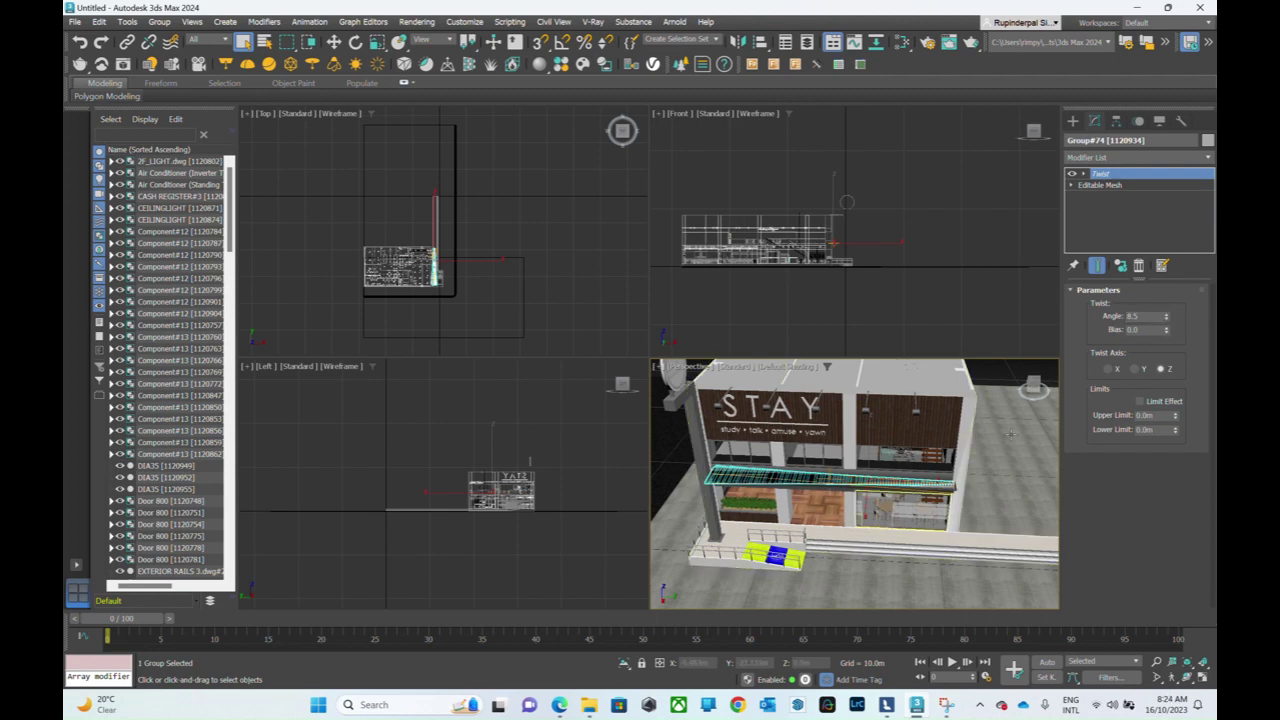
left_click(1139, 266)
left_click(900, 317)
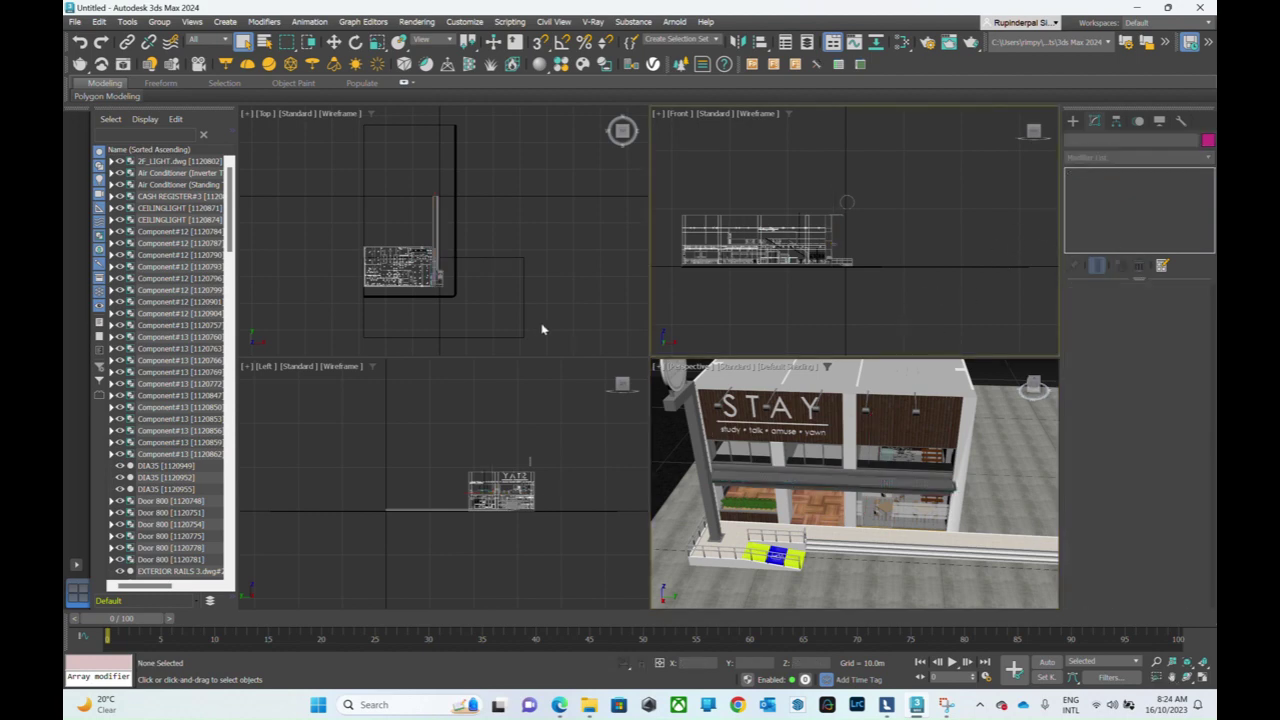
scroll(844, 475, "down", 4)
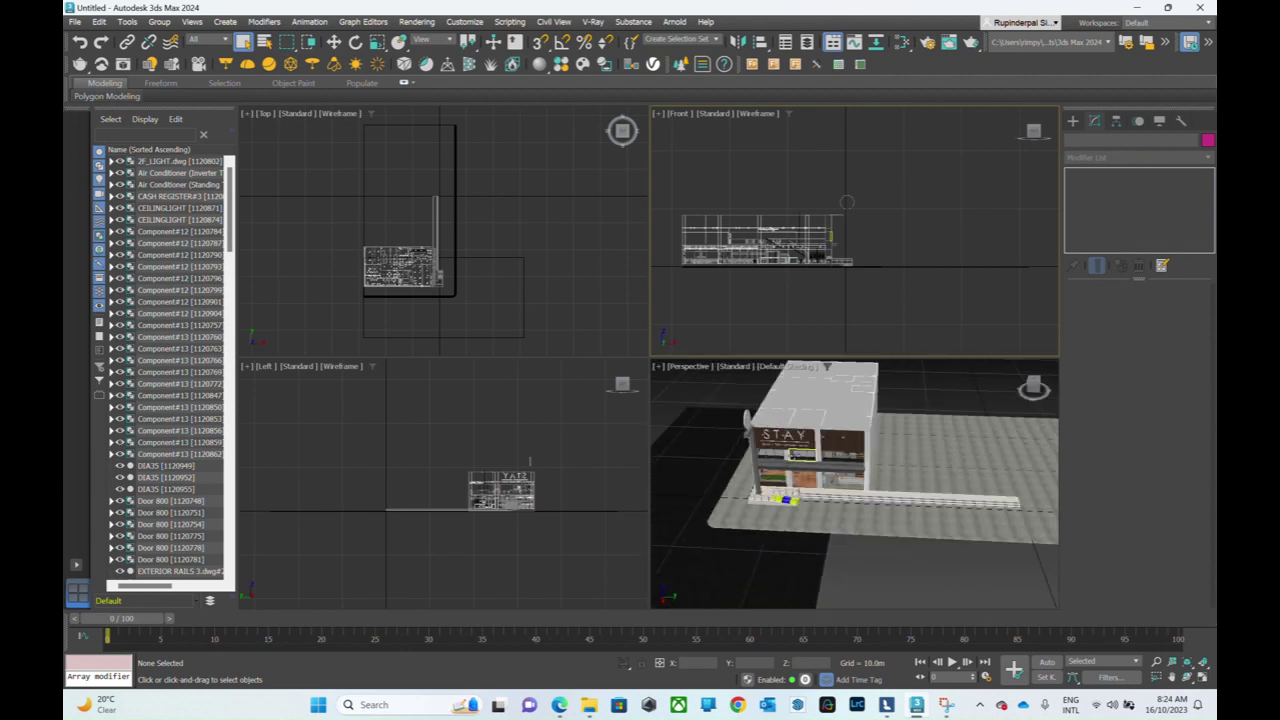
scroll(844, 475, "down", 3)
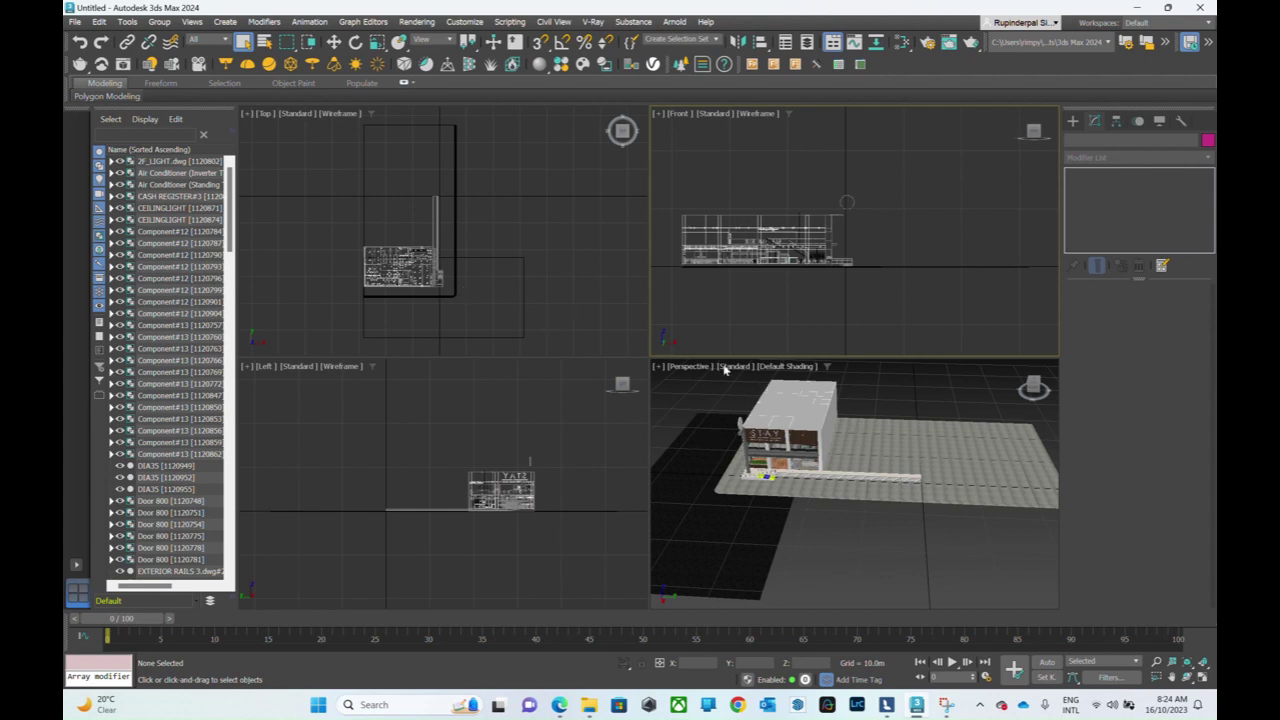
- Set up an FBX export named cafe 3dsmax to the Desktop, then cancel it
left_click(76, 25)
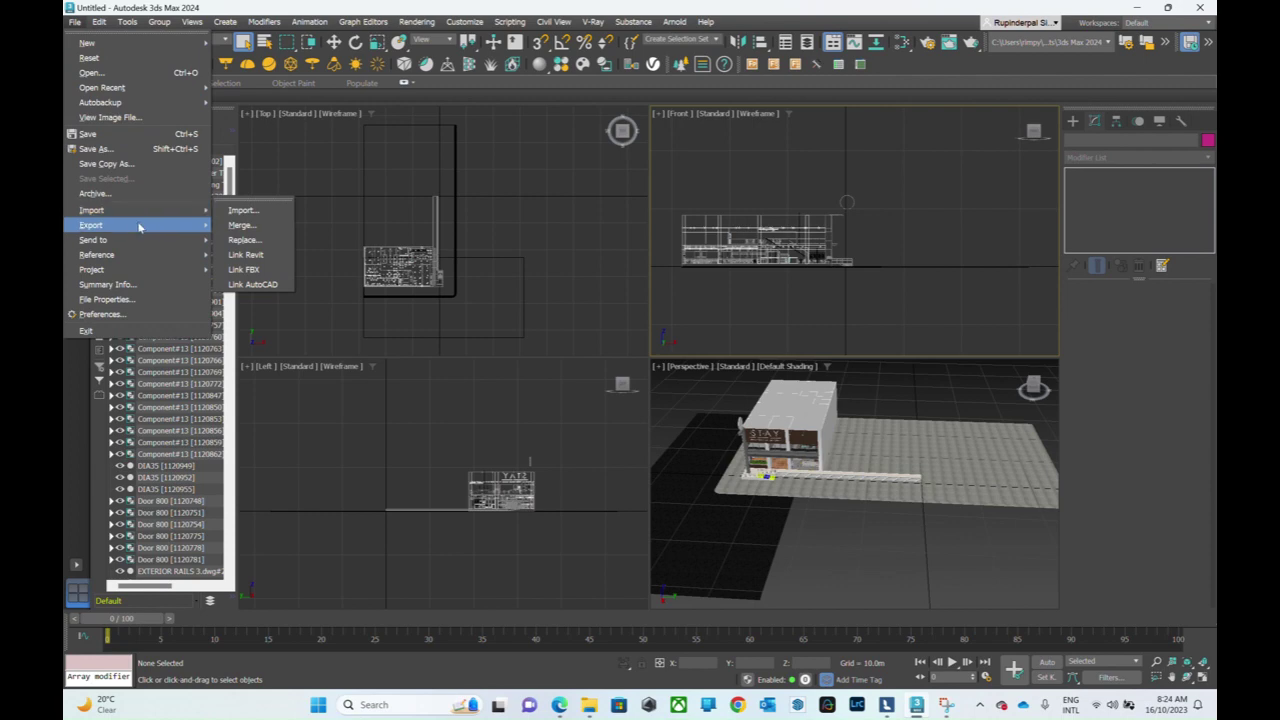
mouse_move(92, 225)
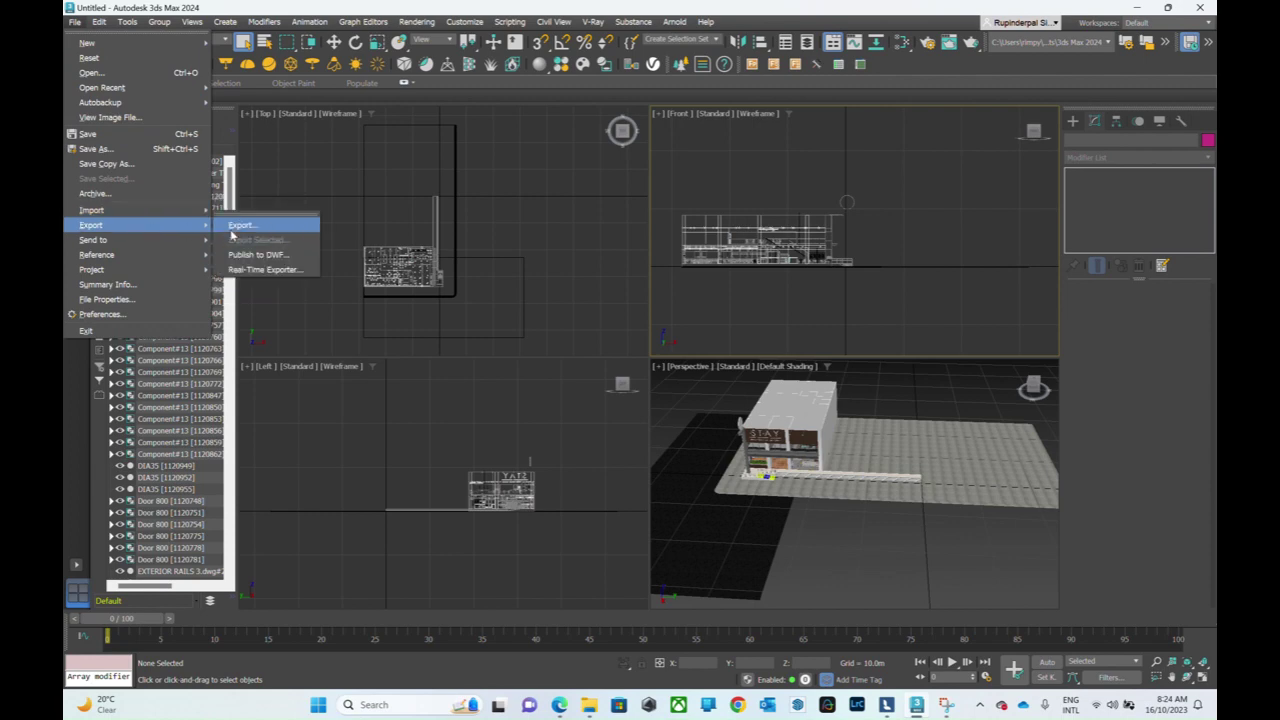
left_click(240, 226)
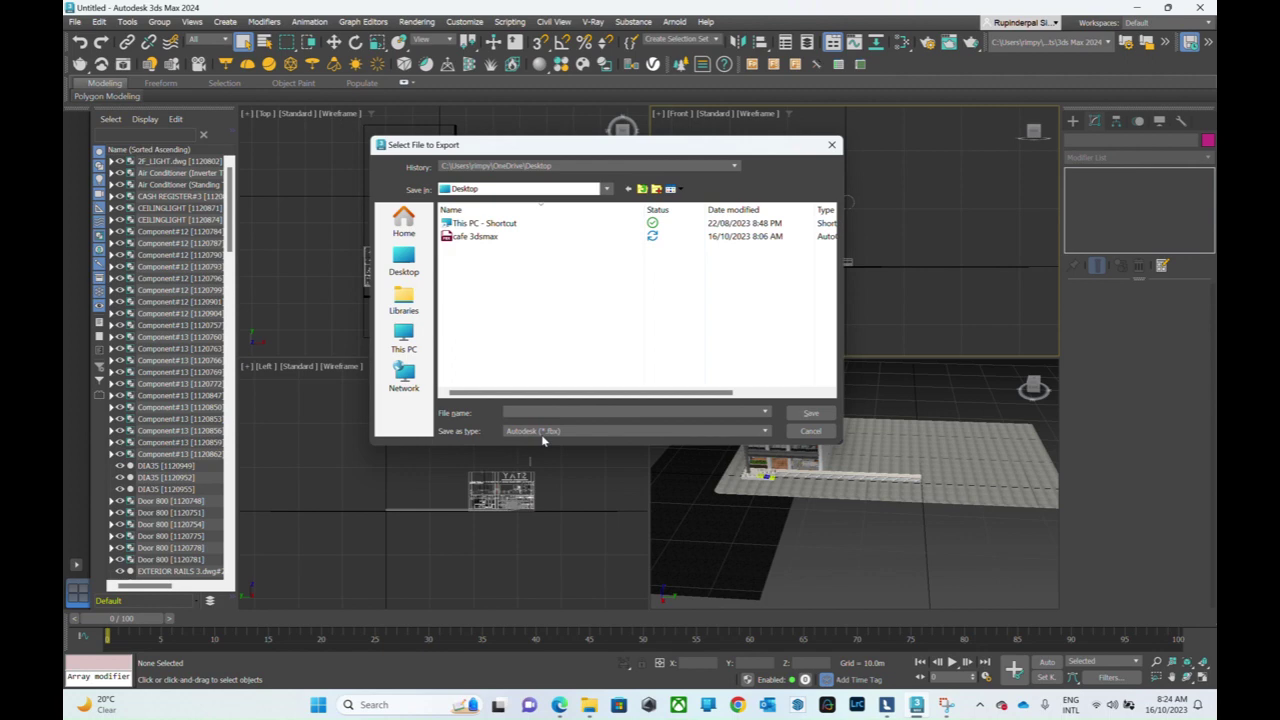
left_click(515, 240)
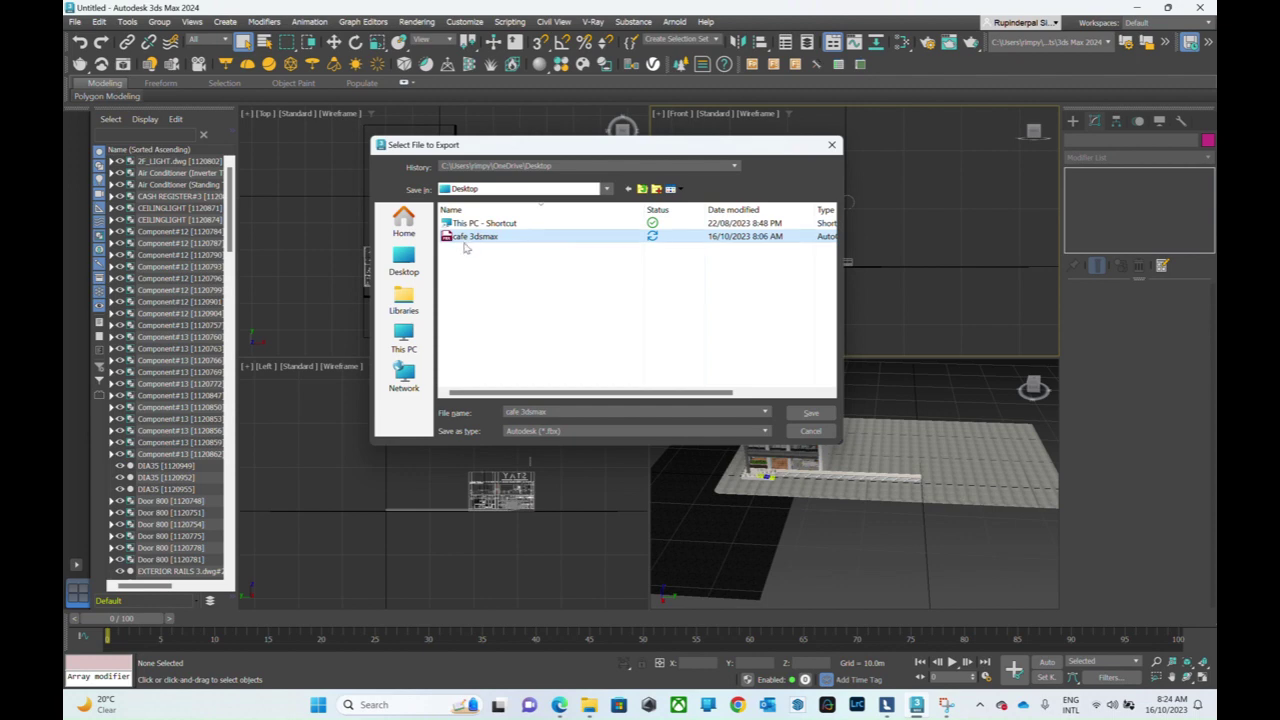
left_click(811, 431)
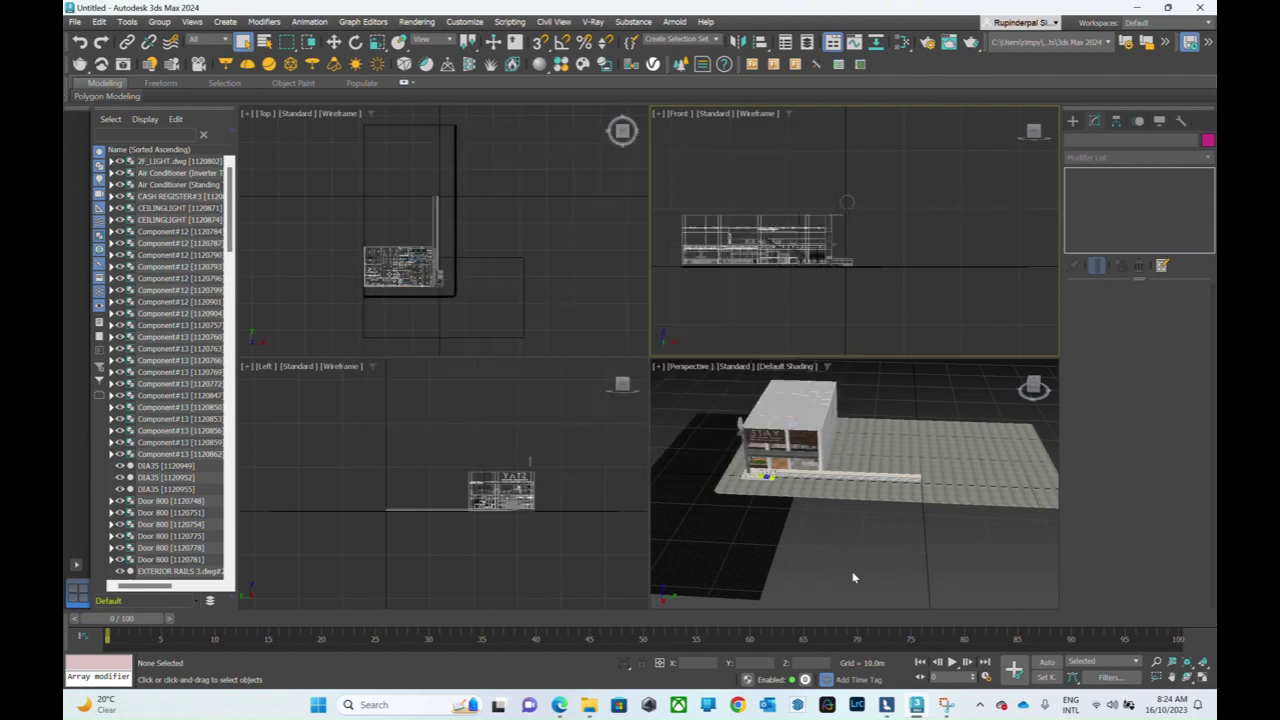
- Switch to Lumion and create a new project using the Plain environment
left_click(886, 705)
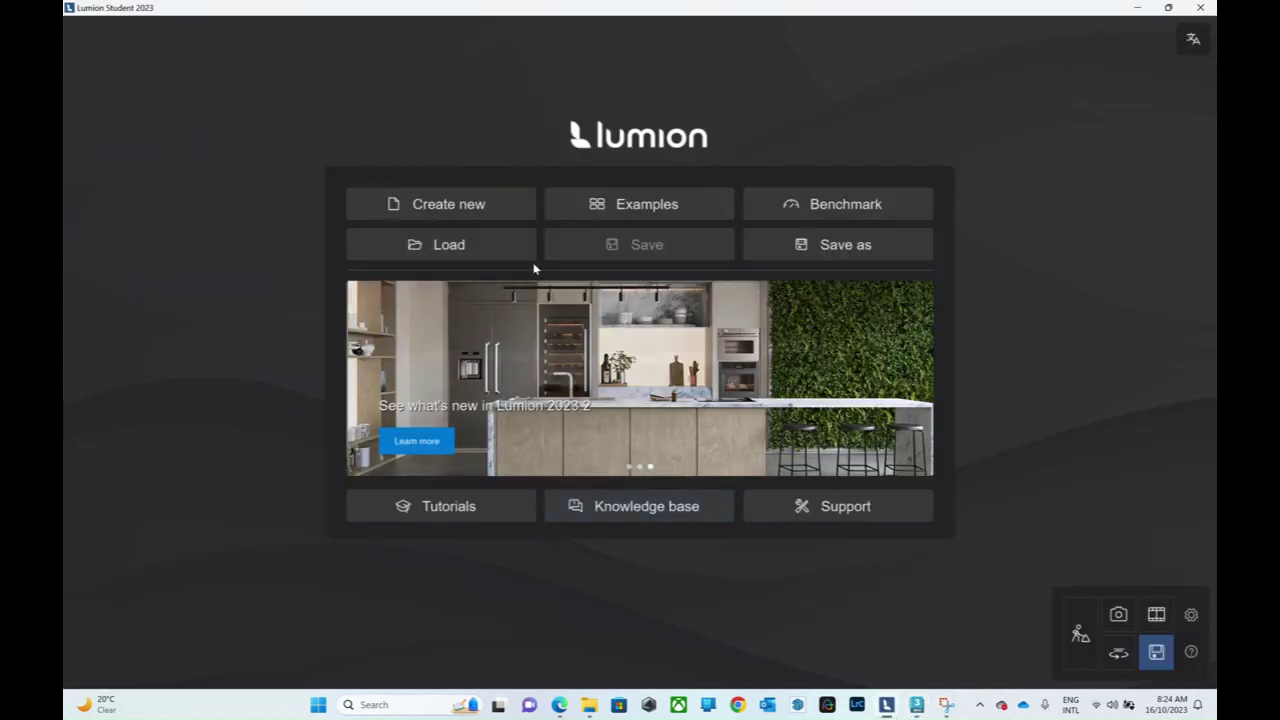
left_click(464, 209)
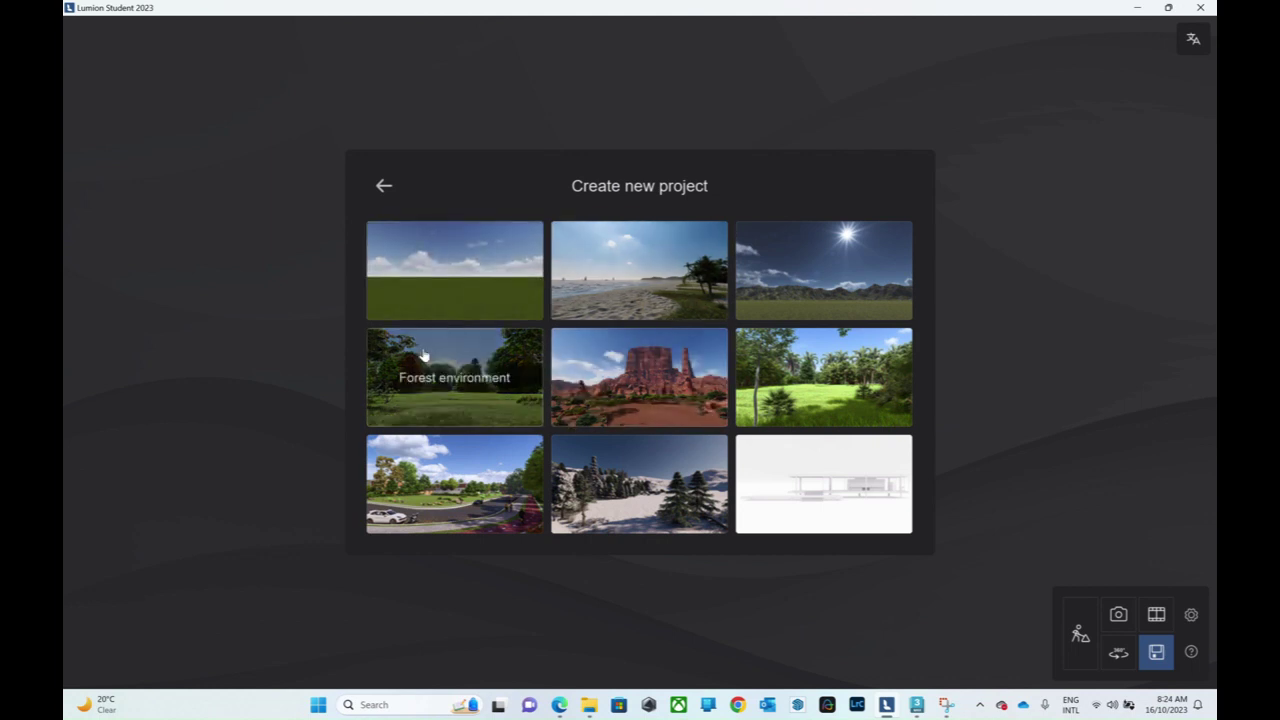
left_click(487, 304)
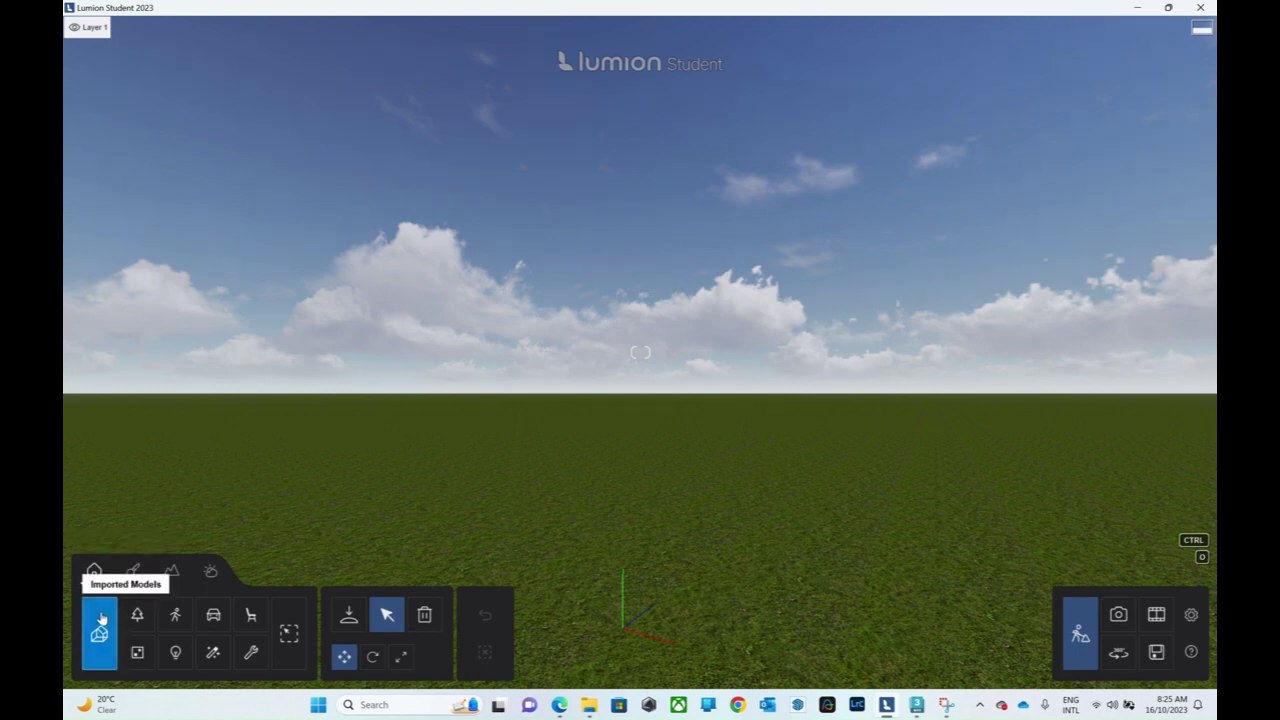
- Import the cafe 3dsmax model file through Imported Models > Import new model
left_click(349, 617)
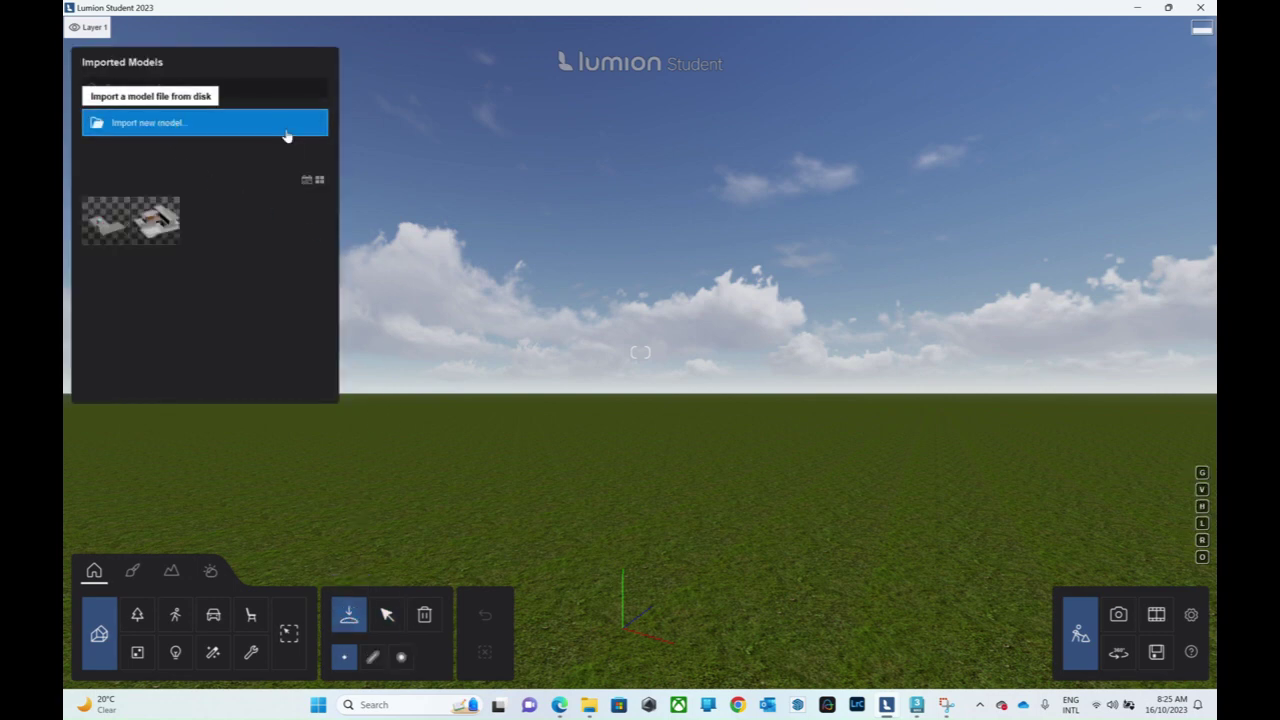
left_click(172, 130)
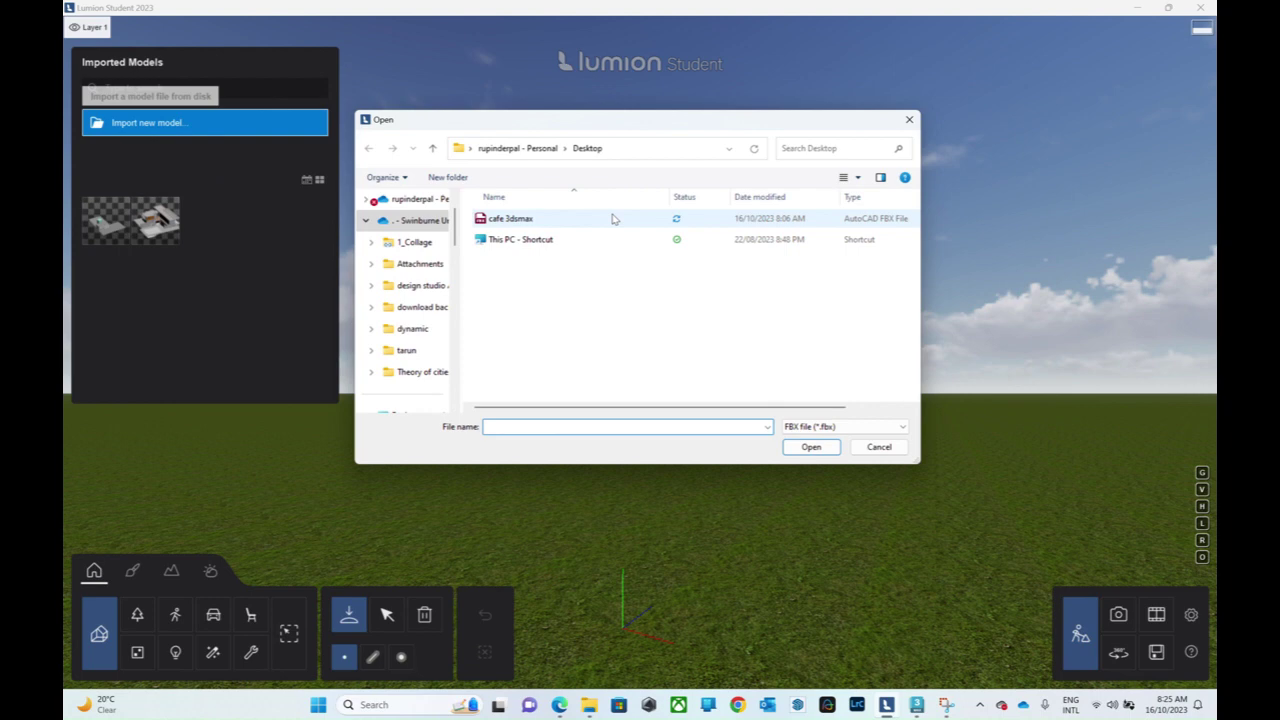
left_click(551, 220)
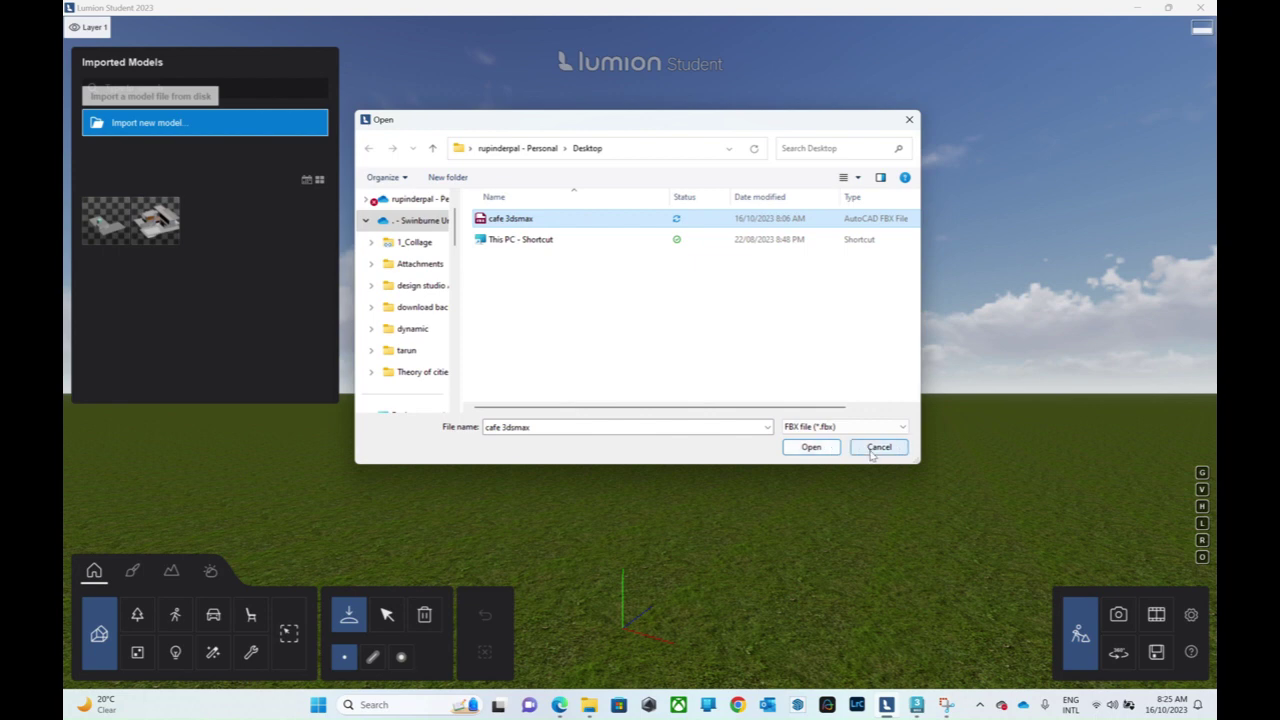
key("Return")
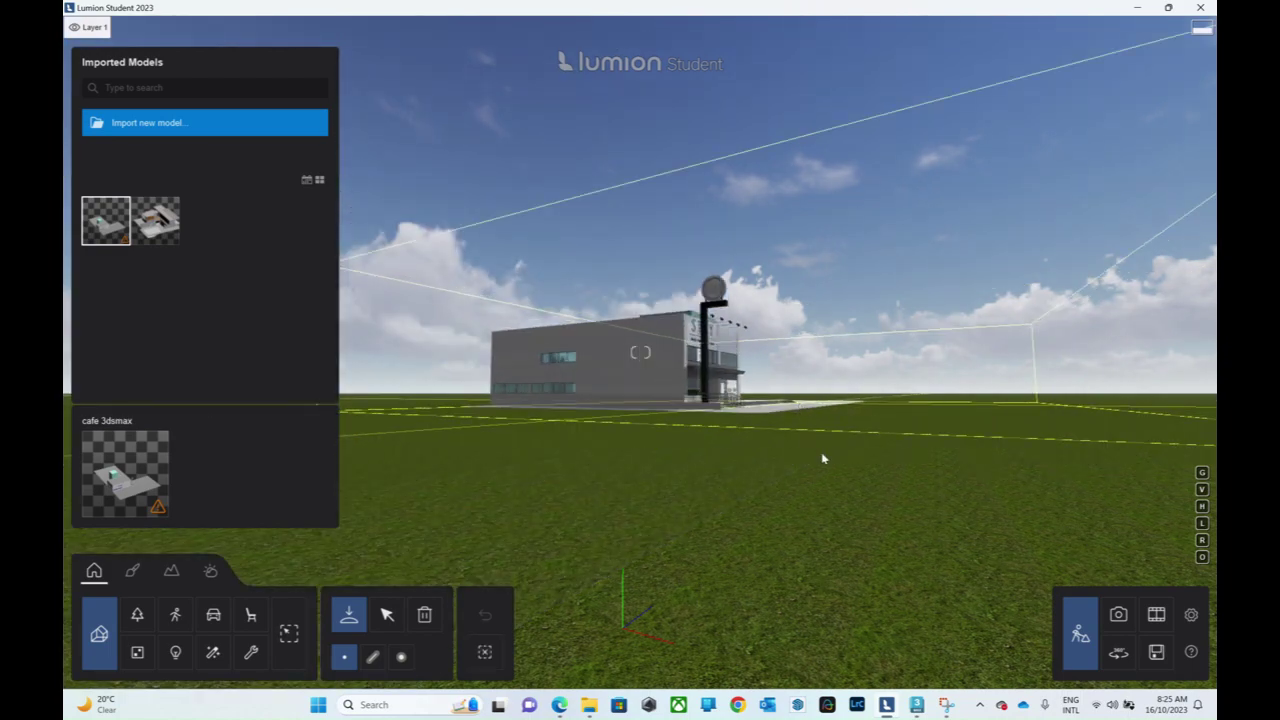
- Place the cafe model and bring the camera close to its STAY facade
left_click(821, 453)
right_click_drag(821, 453, 640, 455)
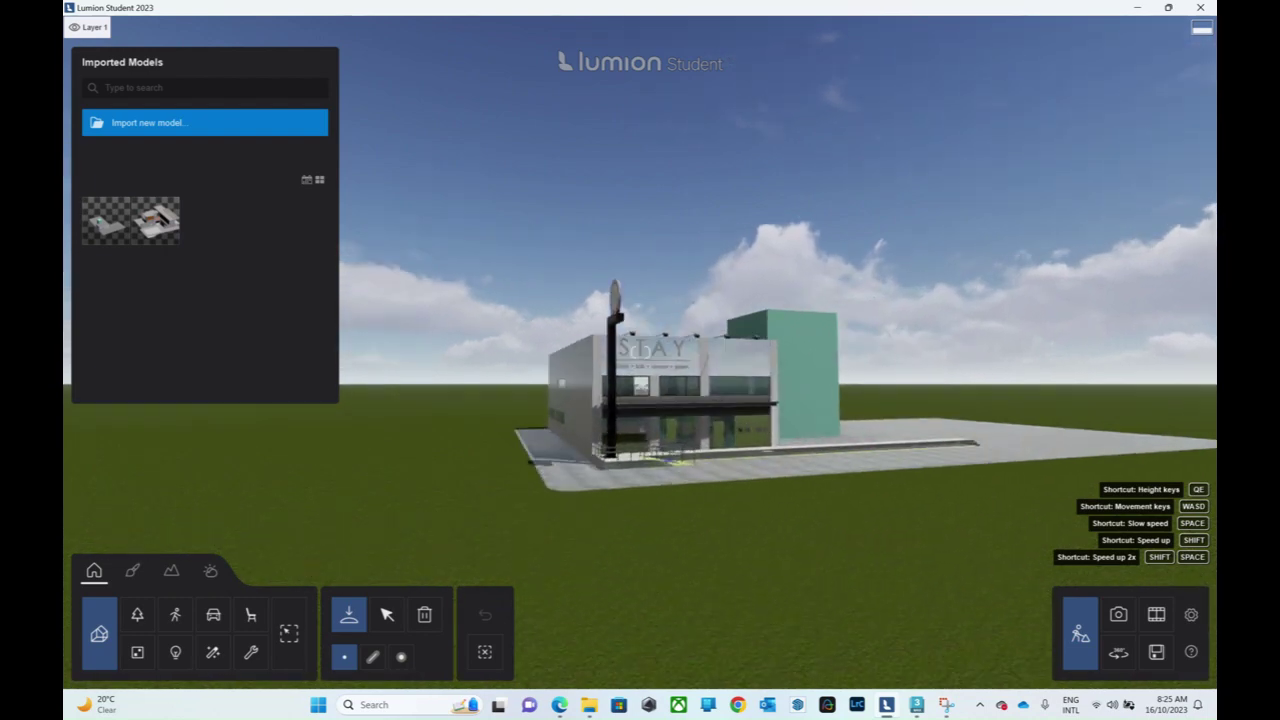
mouse_move(624, 400)
right_mouse_down()
mouse_move(640, 352)
mouse_move(640, 400)
right_mouse_up()
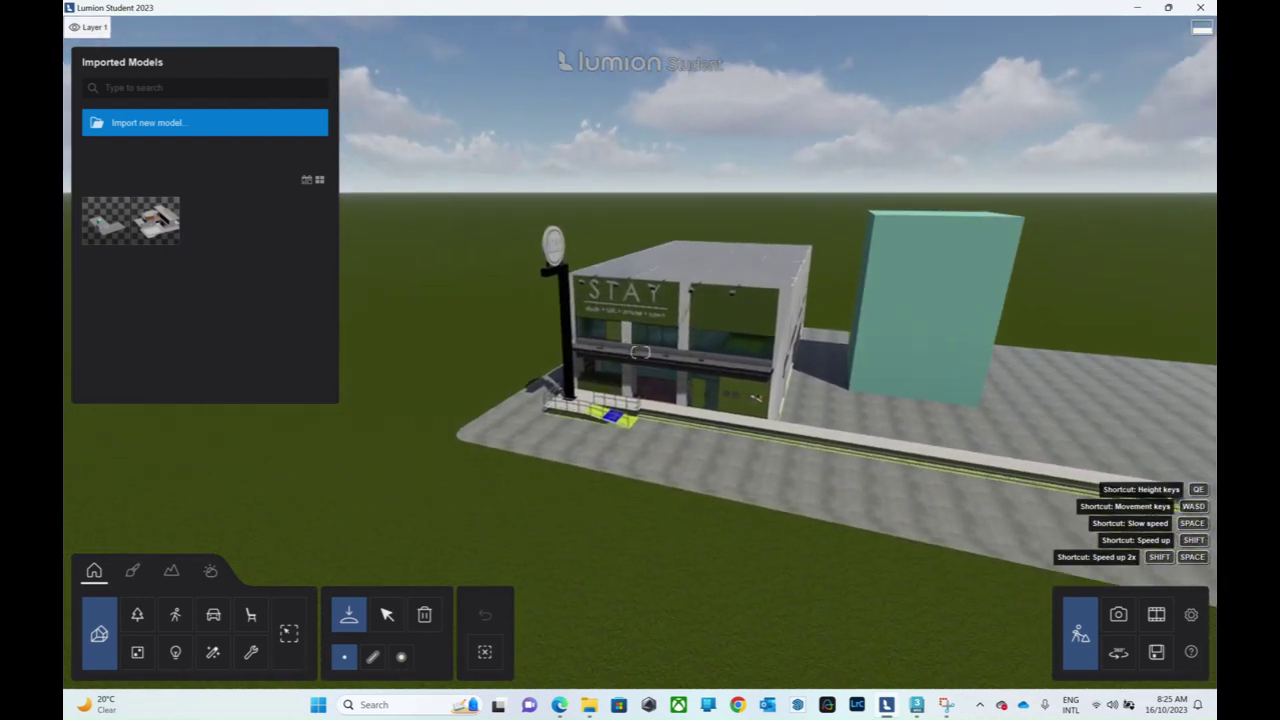
mouse_move(640, 352)
right_mouse_down()
mouse_move(849, 442)
mouse_move(770, 383)
right_mouse_up()
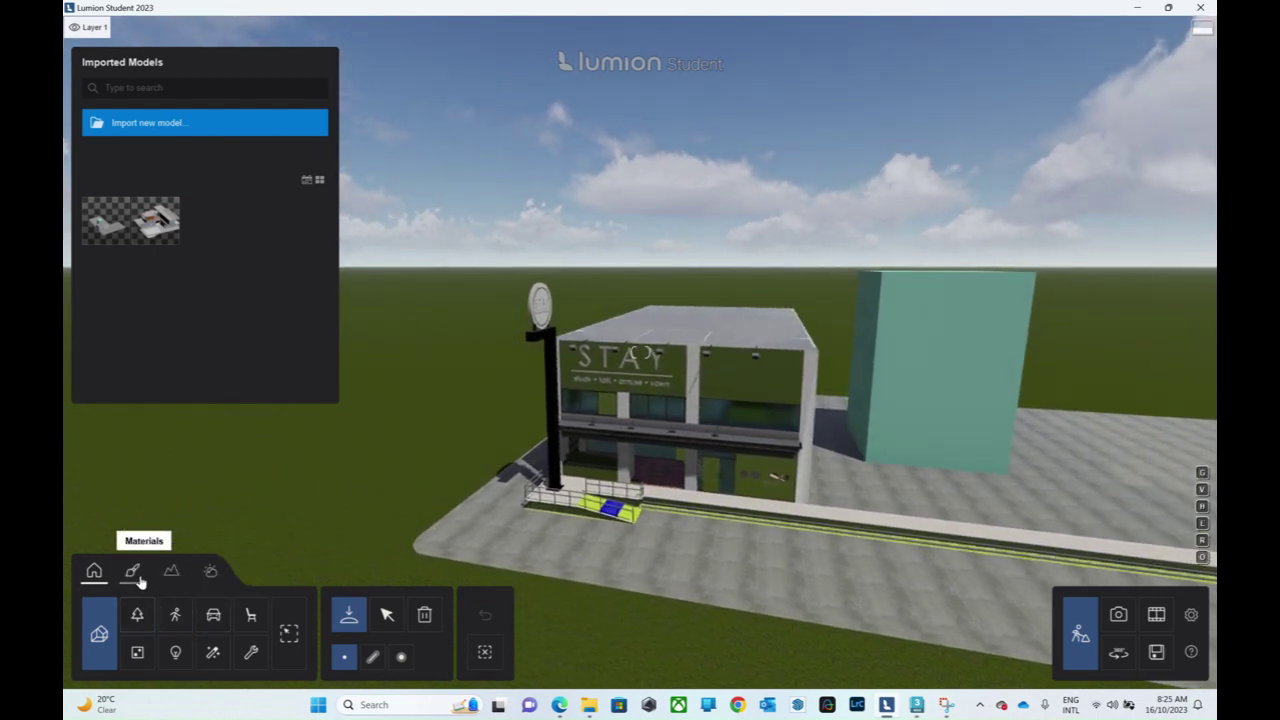
- In Materials, pick the facade cladding, then apply Glass Panels 001 to the windows
left_click(139, 578)
left_click(729, 393)
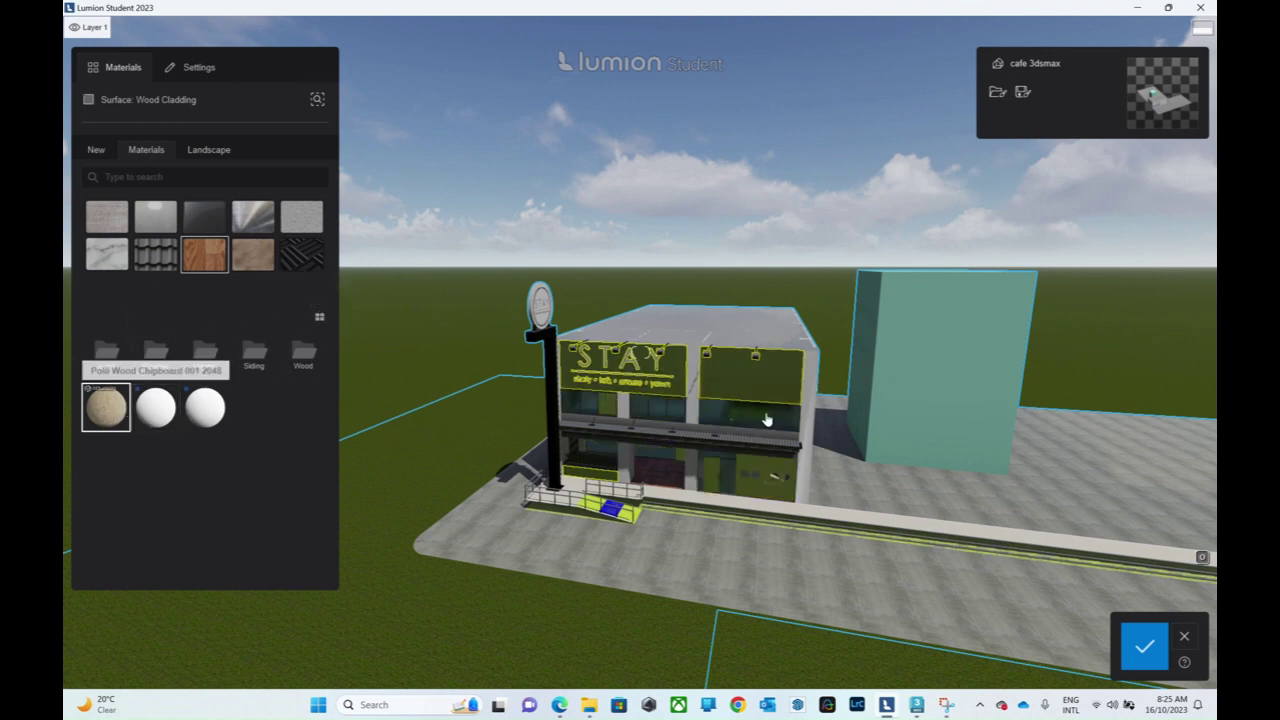
right_click_drag(766, 420, 743, 432)
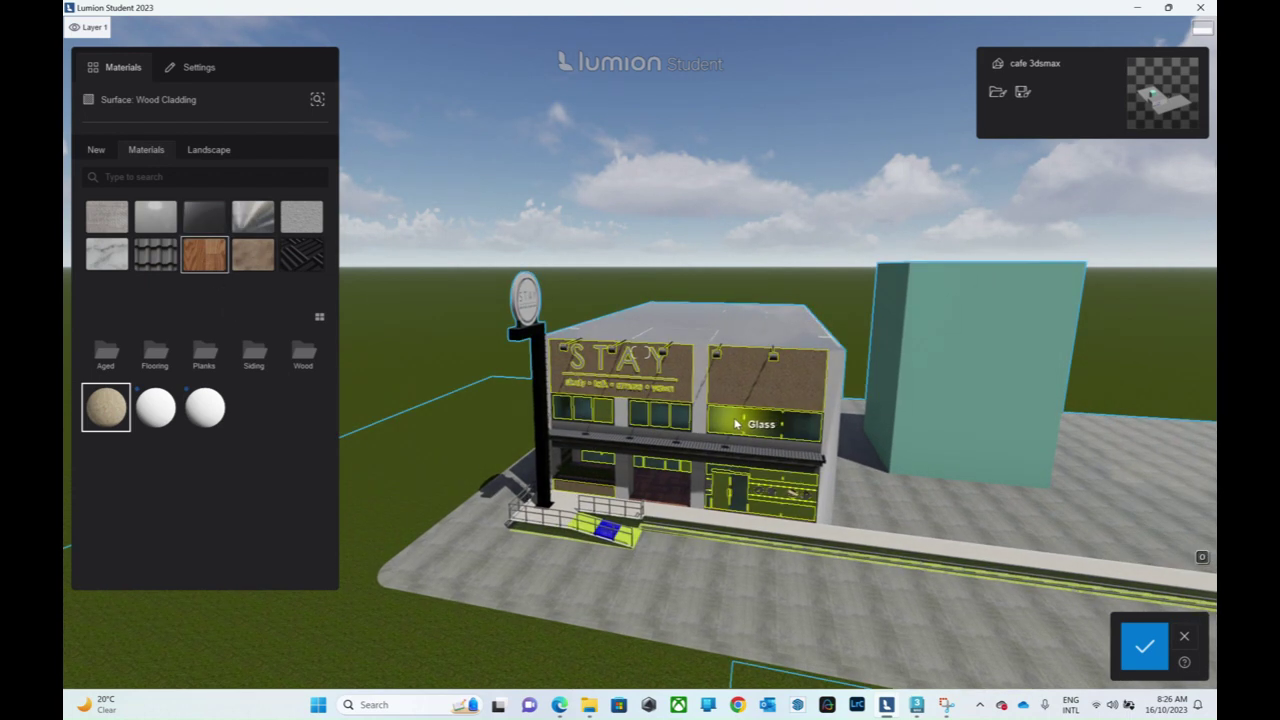
left_click(735, 424)
left_click(206, 232)
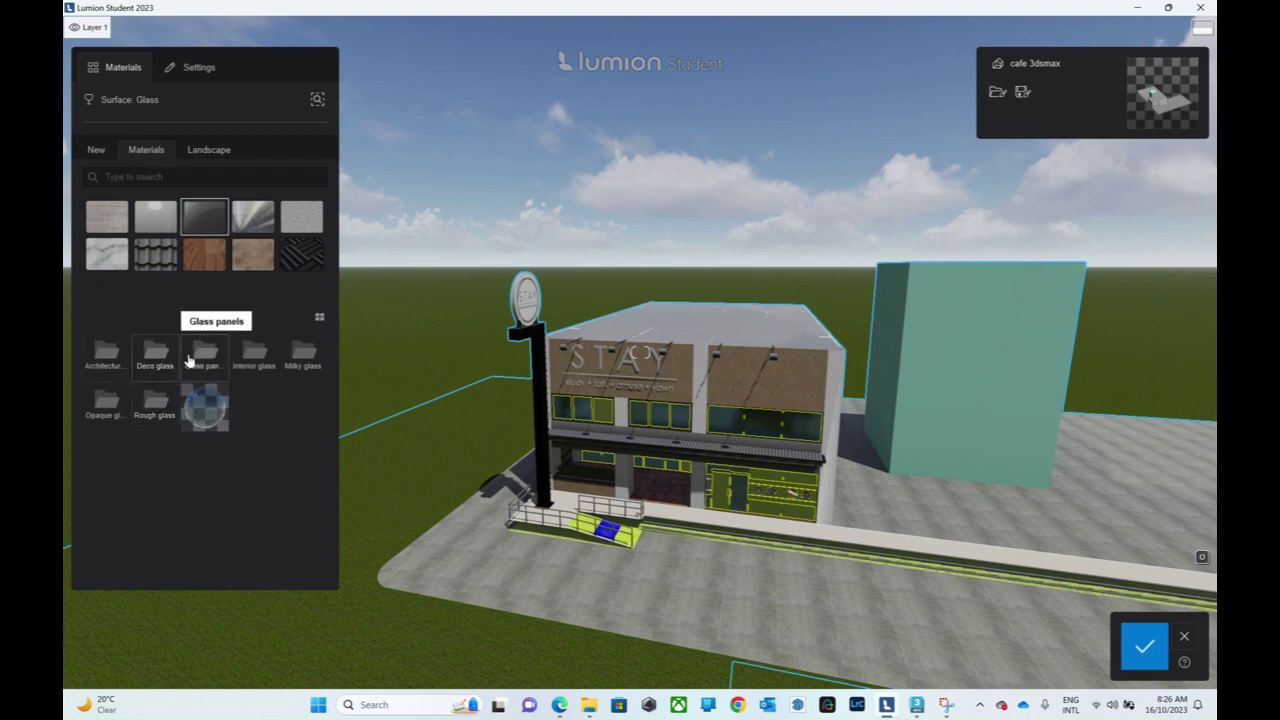
left_click(189, 360)
left_click(168, 372)
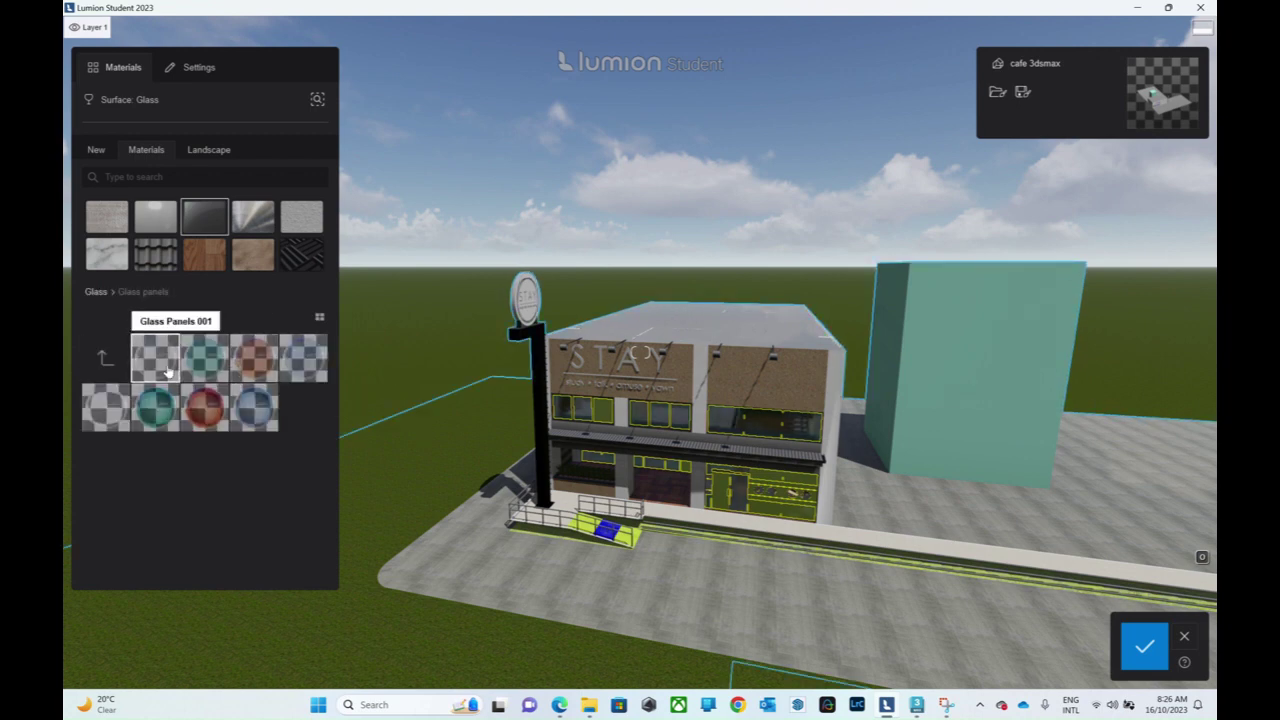
- Give the black sign post a dark material and save the material changes
left_click(542, 451)
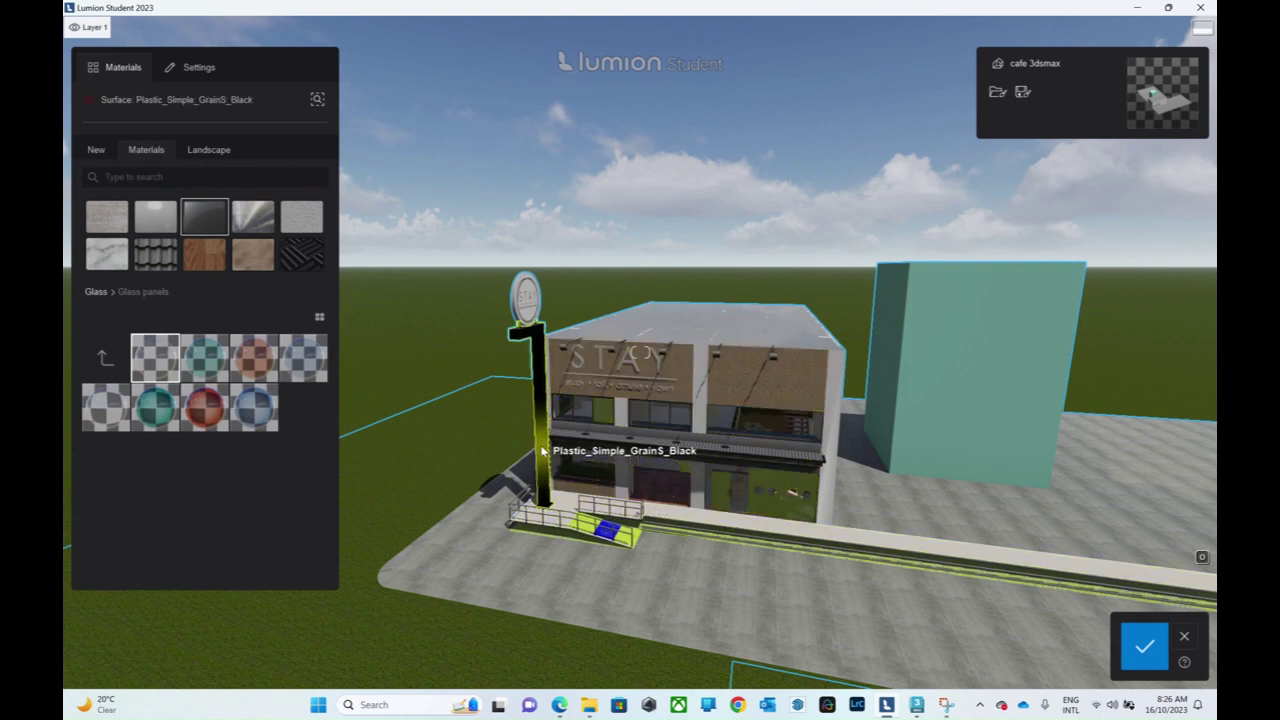
left_click(261, 226)
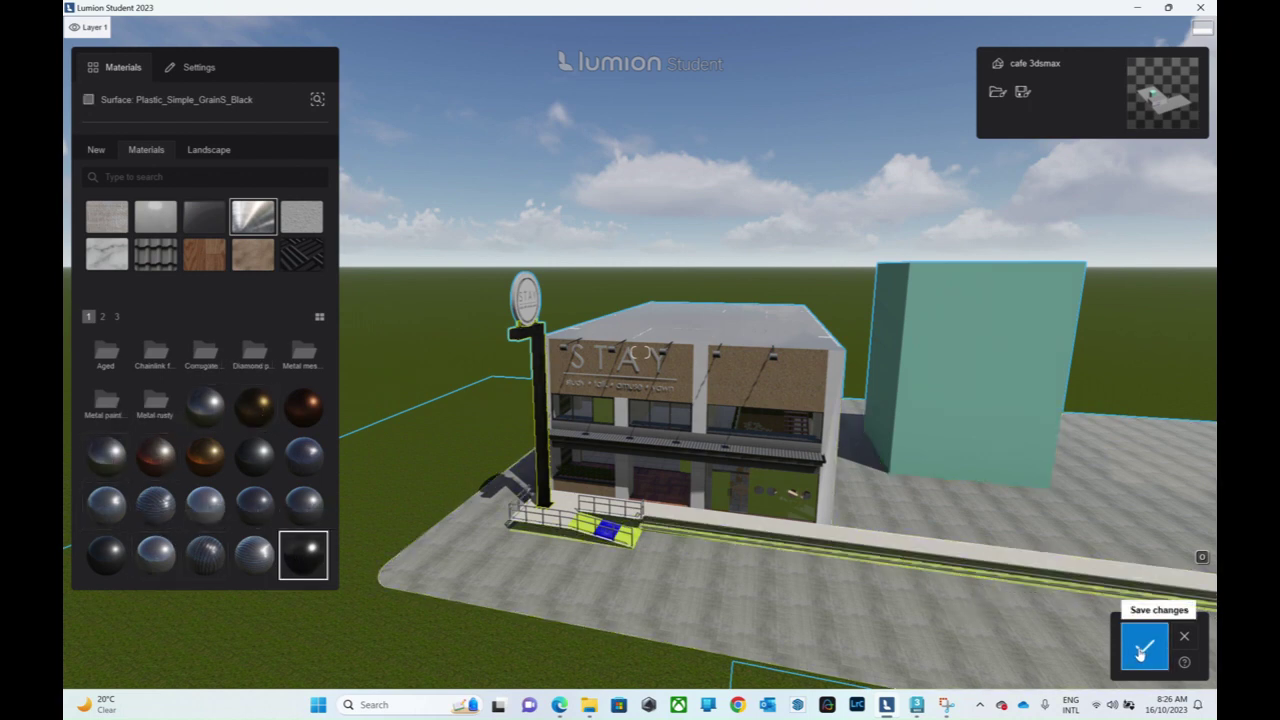
left_click(1141, 649)
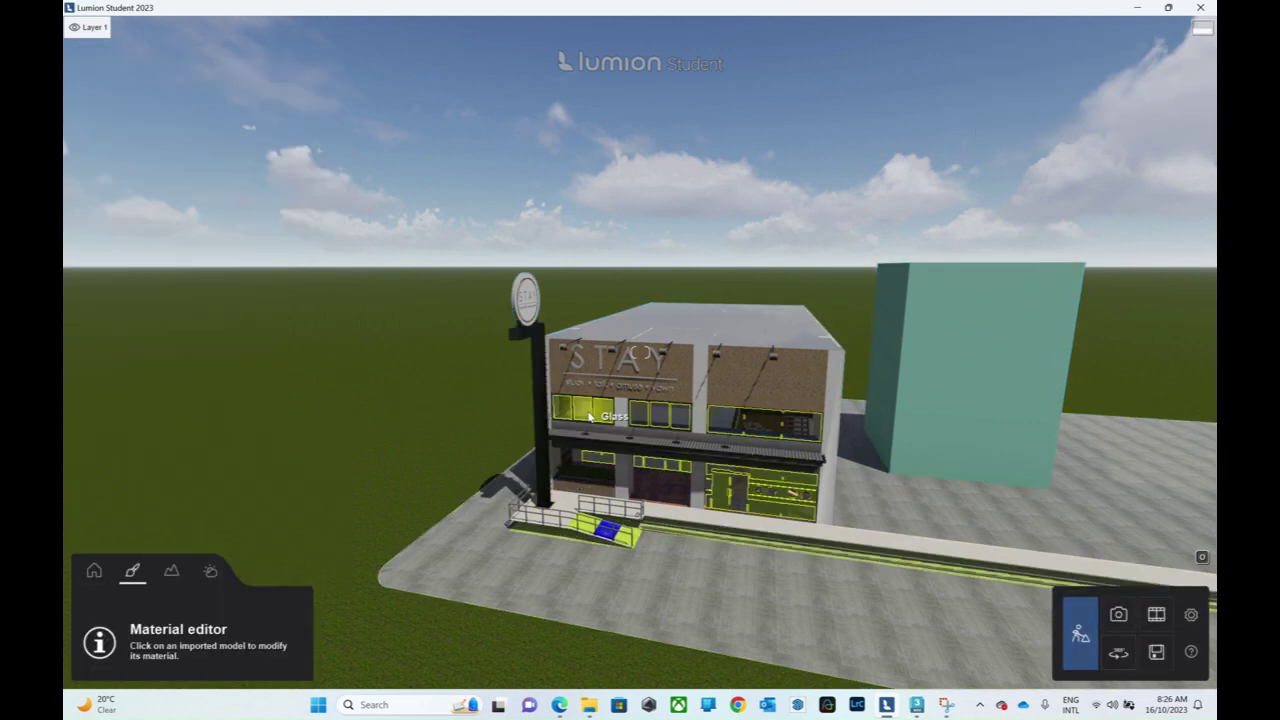
mouse_move(705, 370)
right_mouse_down()
mouse_move(790, 372)
mouse_move(681, 355)
right_mouse_up()
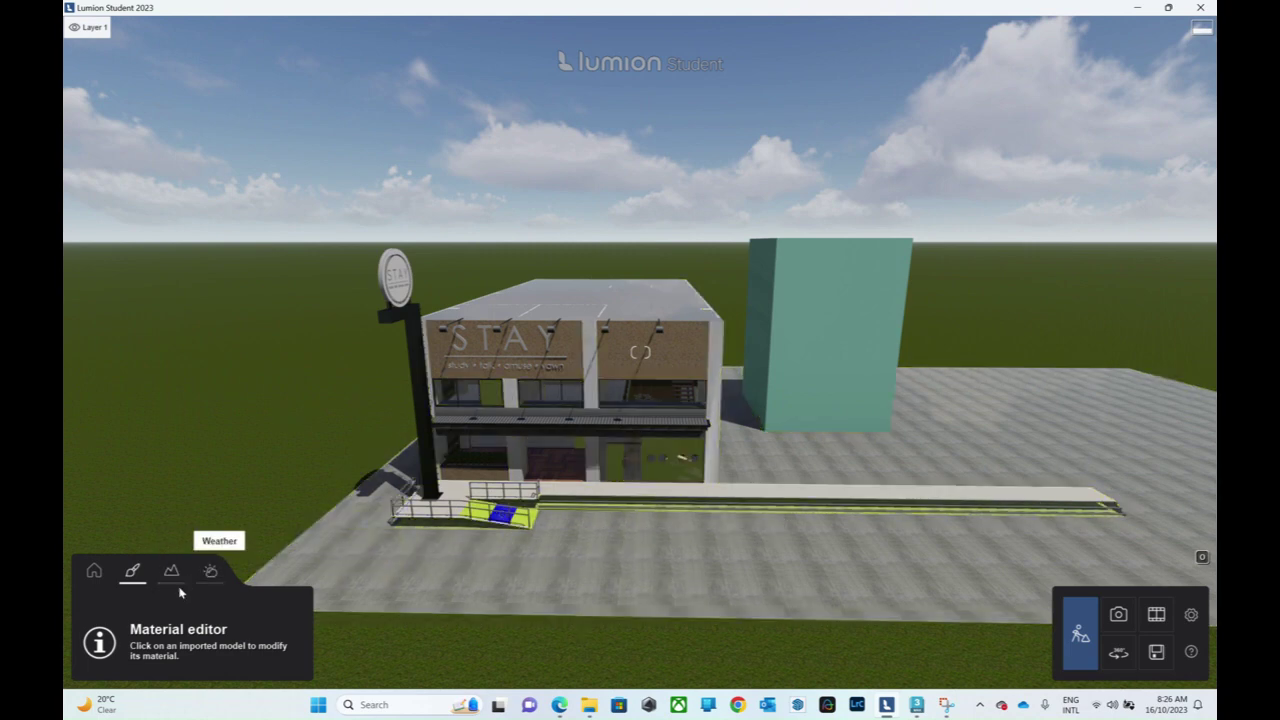
left_click(94, 571)
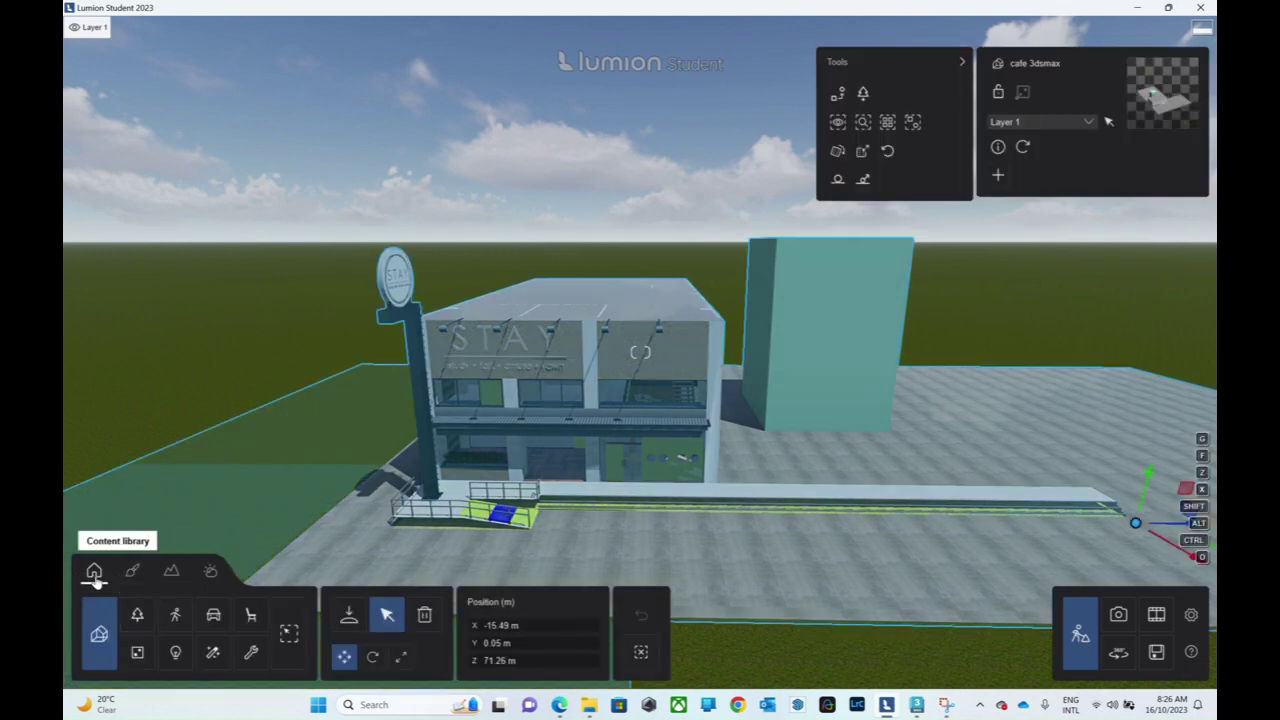
- Choose the ArecaPalm 001 tree from the Nature library's palm category
left_click(141, 622)
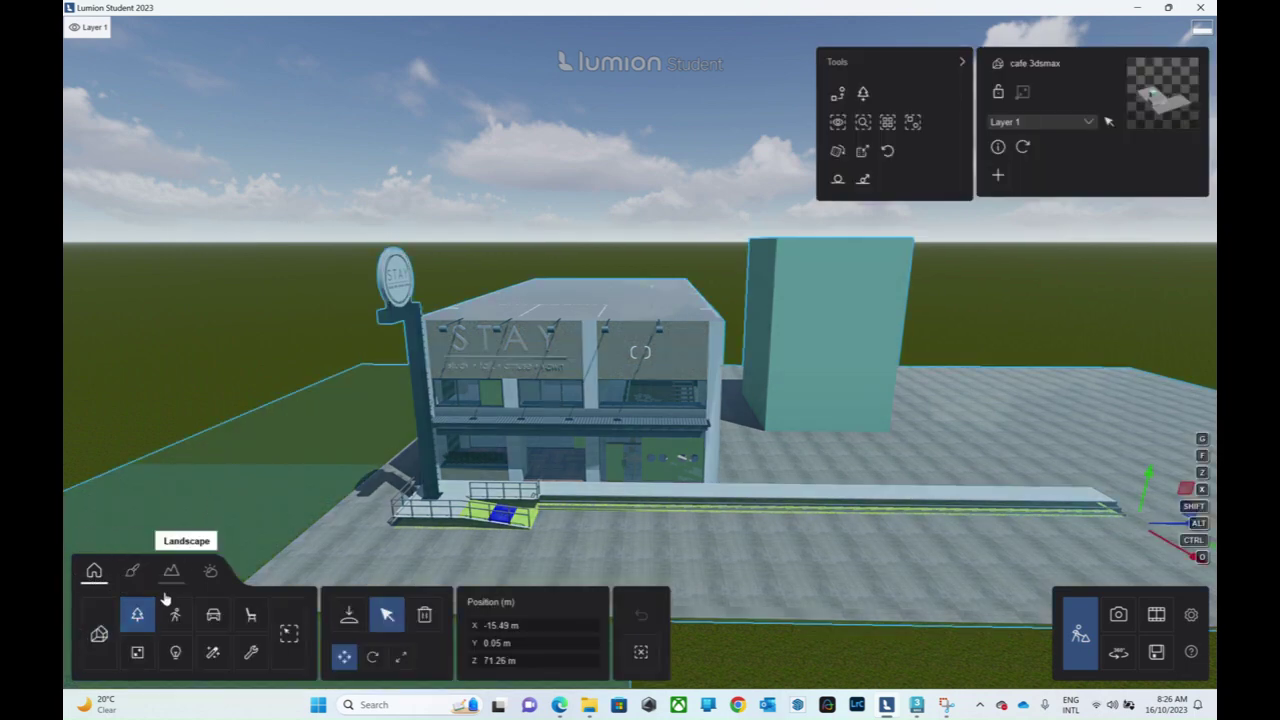
left_click(349, 614)
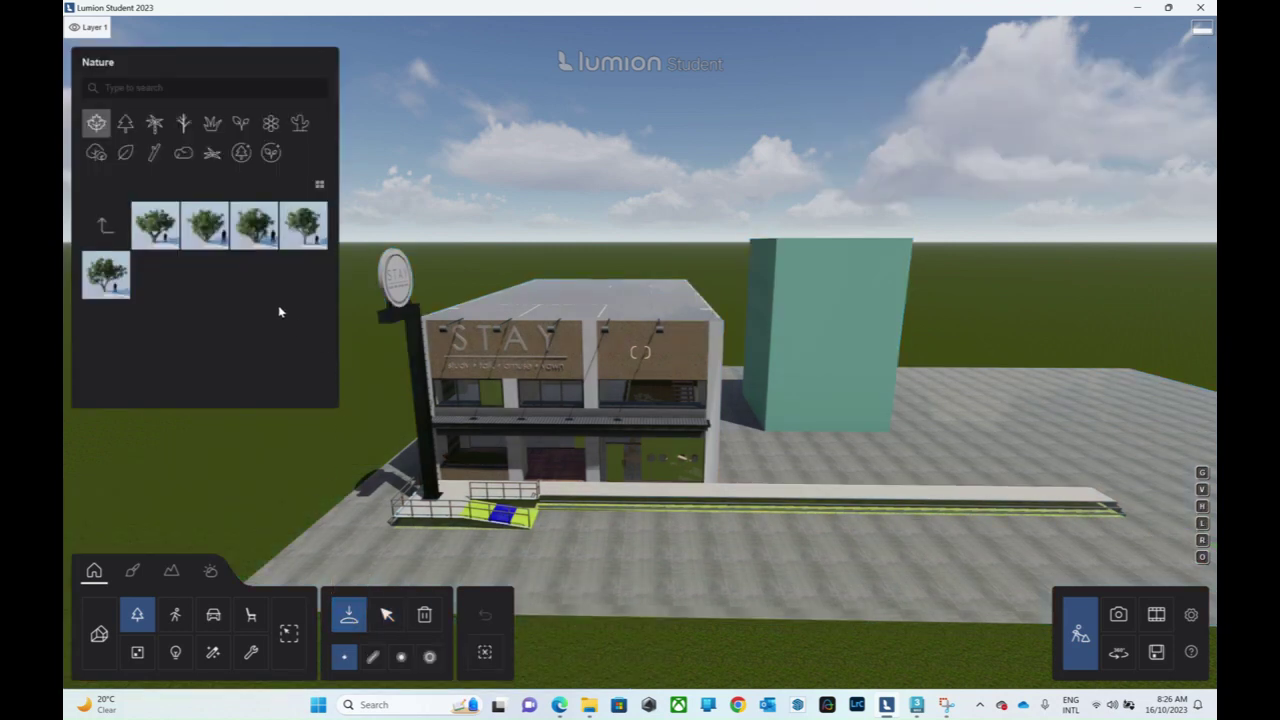
left_click(156, 130)
left_click(157, 233)
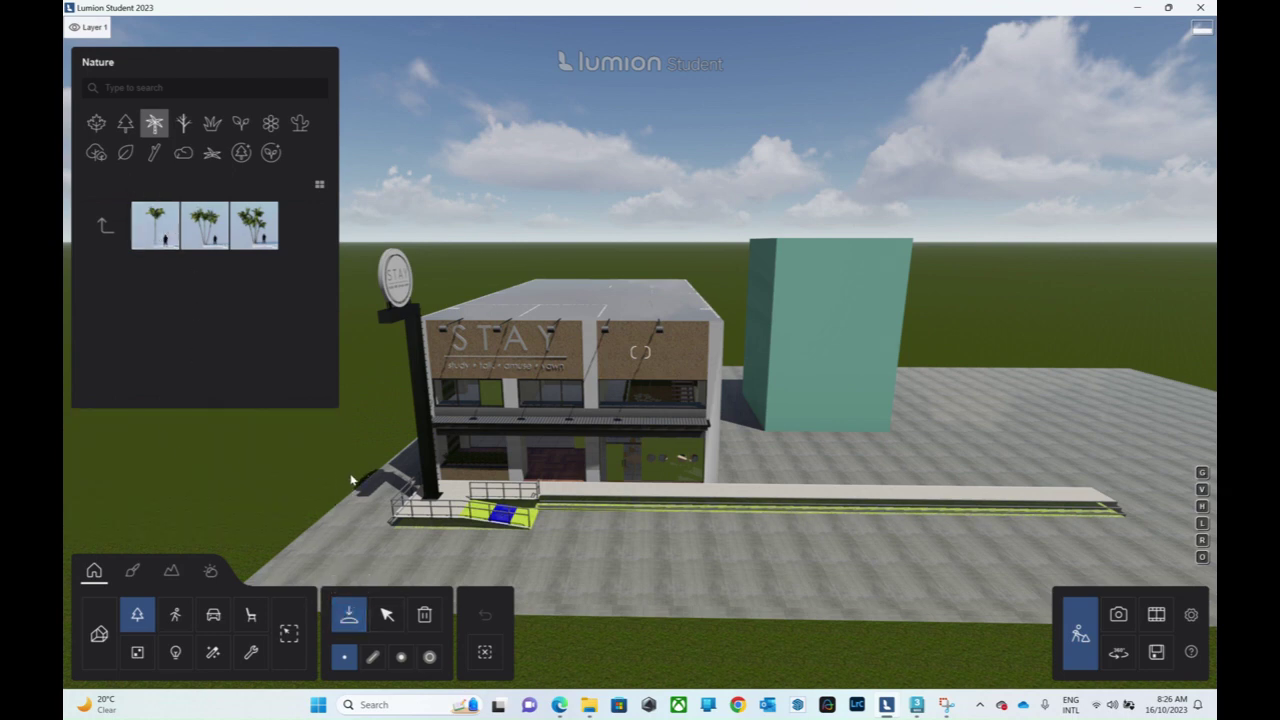
left_click(155, 237)
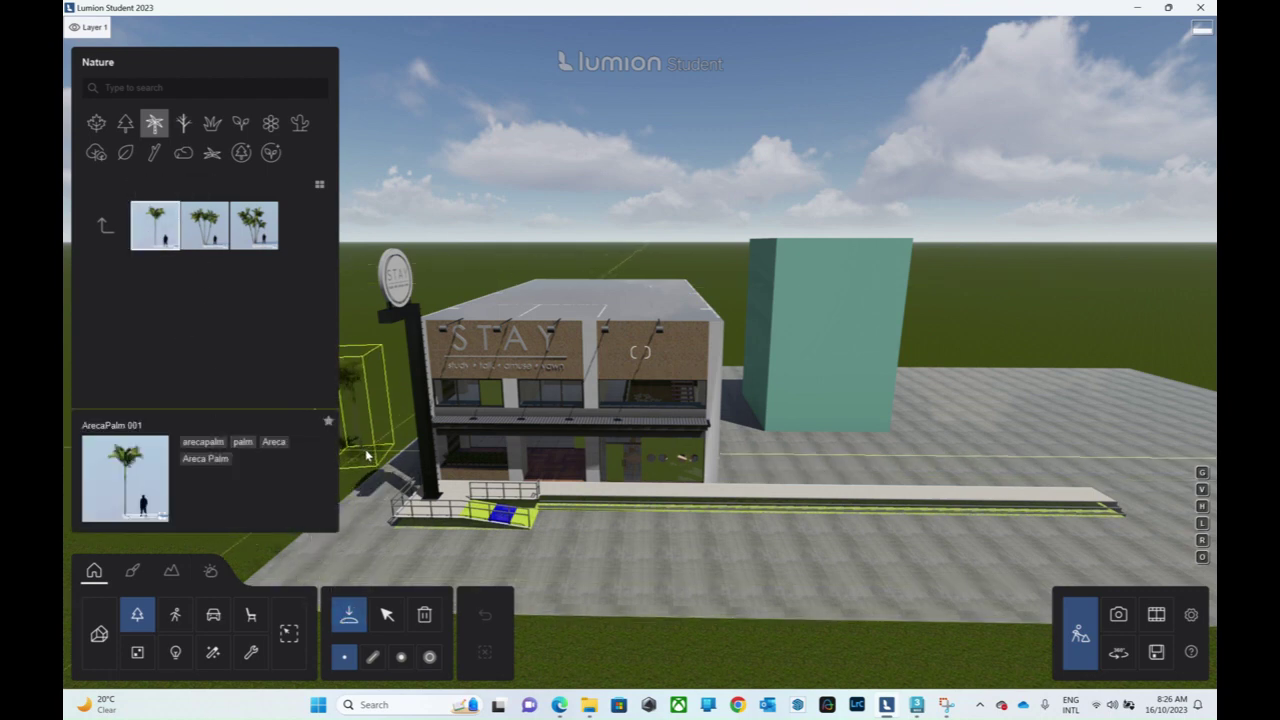
- Plant three Areca palms in a row left of the cafe
middle_click_drag(370, 457, 443, 483)
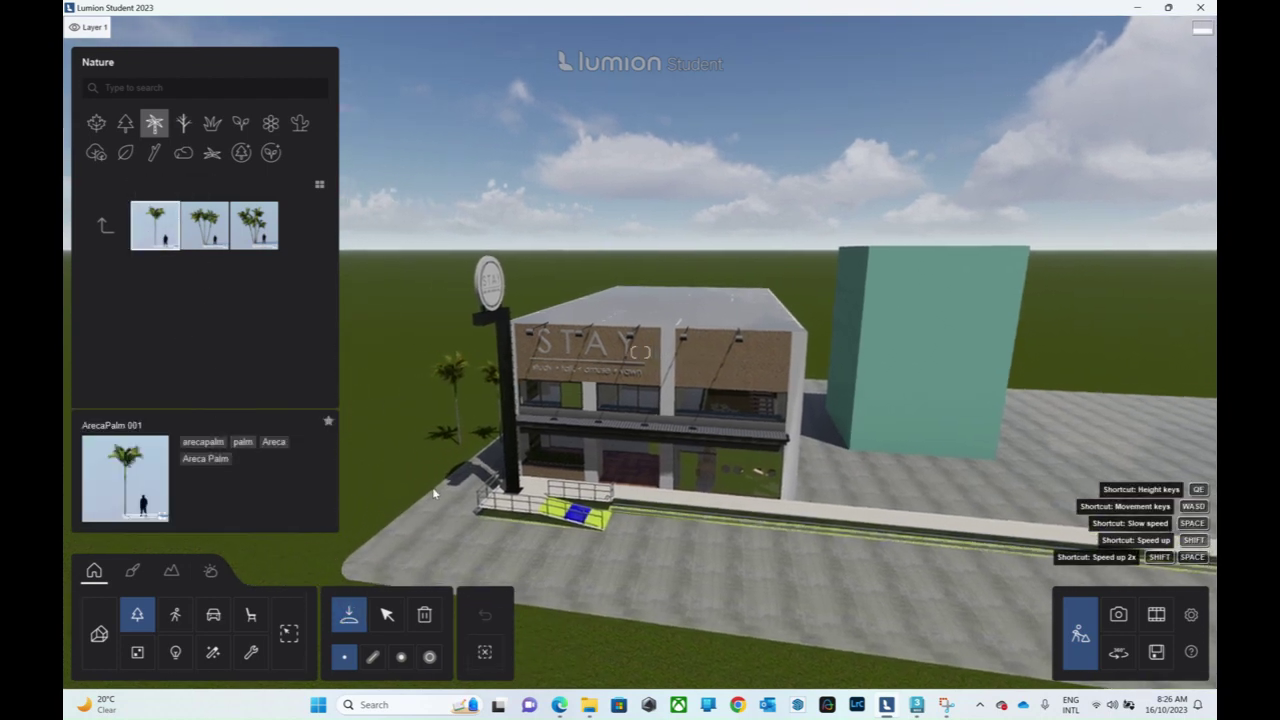
left_click(443, 483)
left_click(405, 455)
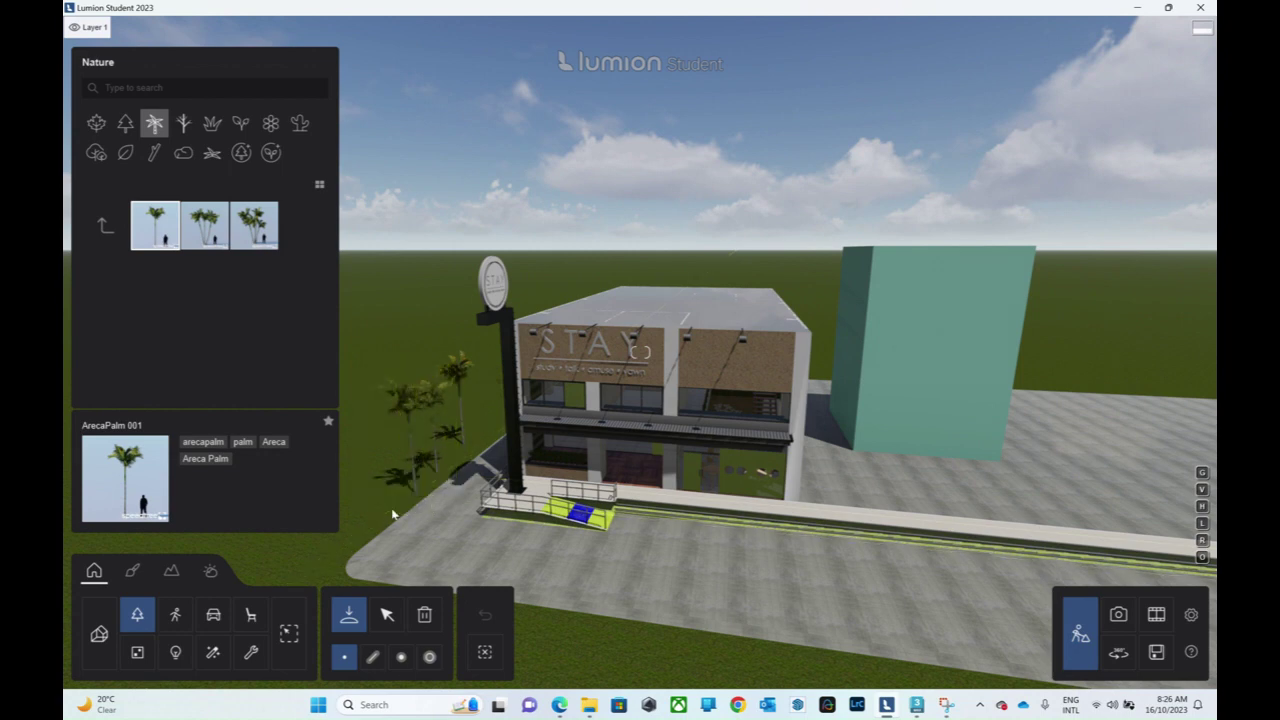
left_click(470, 430)
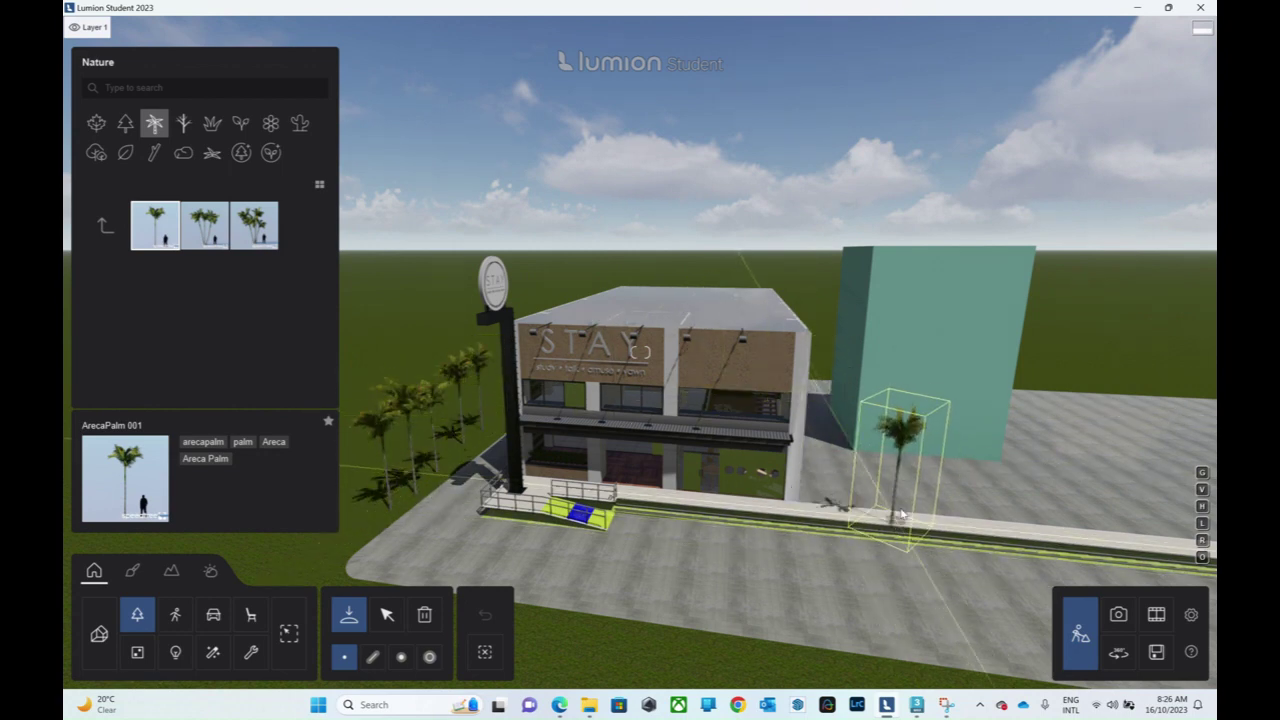
- Plant three more Areca palms beside and in front of the cafe
left_click(765, 660)
left_click(790, 490)
left_click(670, 640)
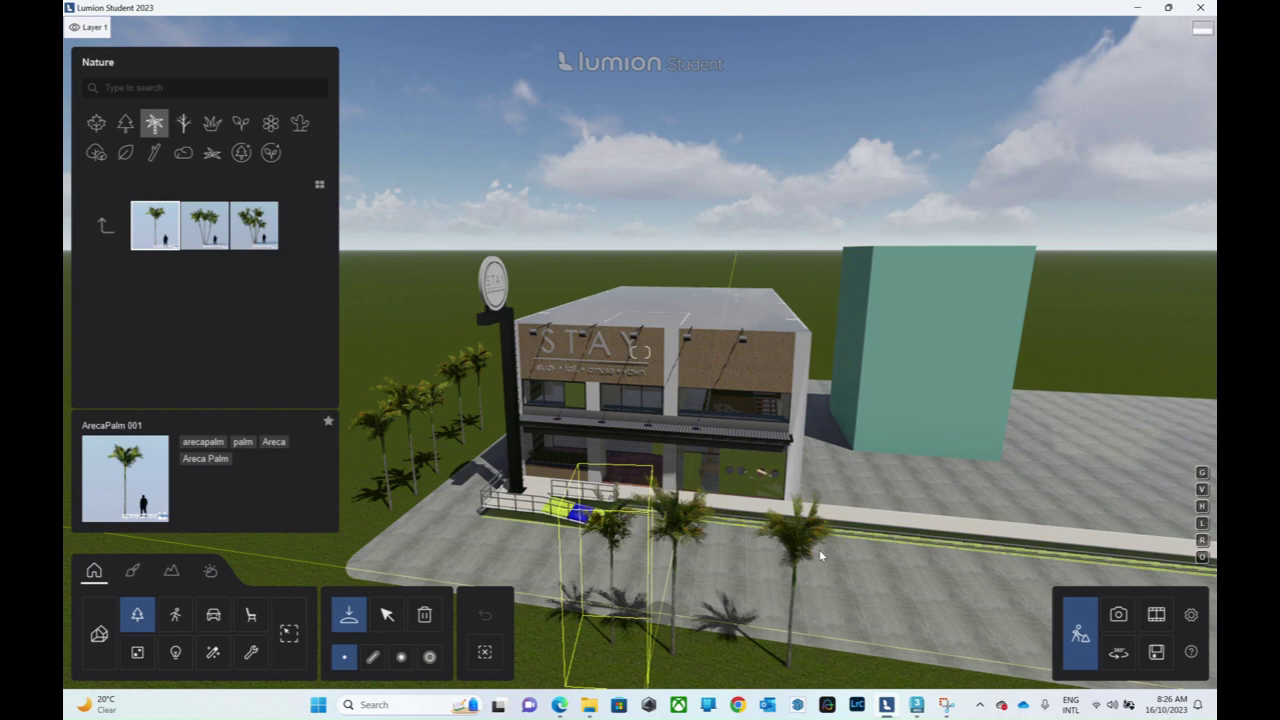
right_click_drag(640, 400, 700, 460)
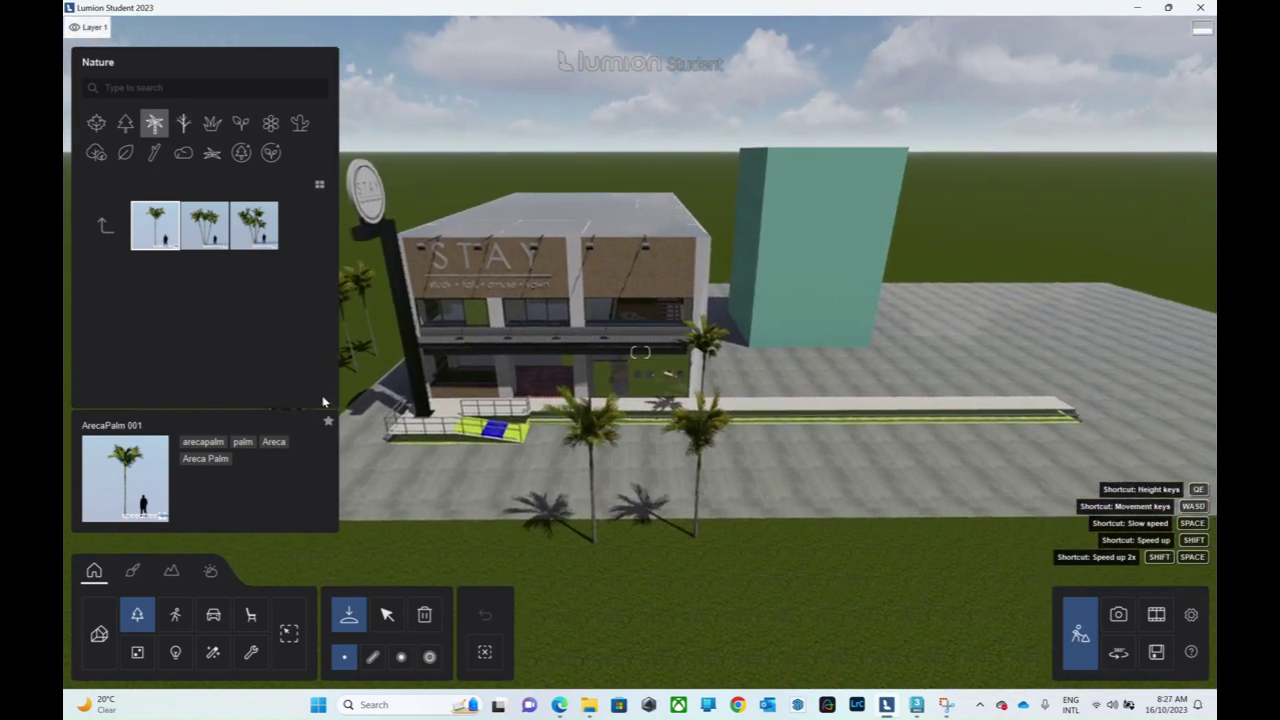
- Place a cyclist and a standing man on the pavement in front of the STAY cafe
left_click(175, 614)
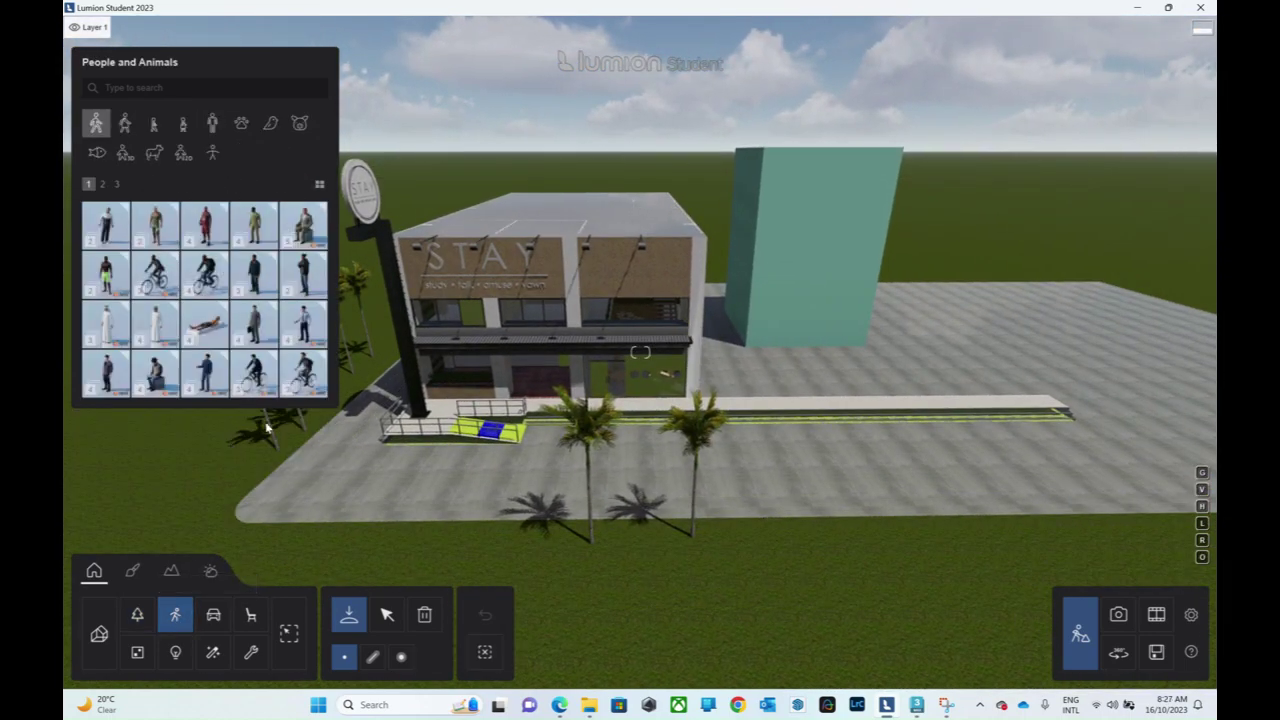
left_click(155, 273)
left_click(152, 228)
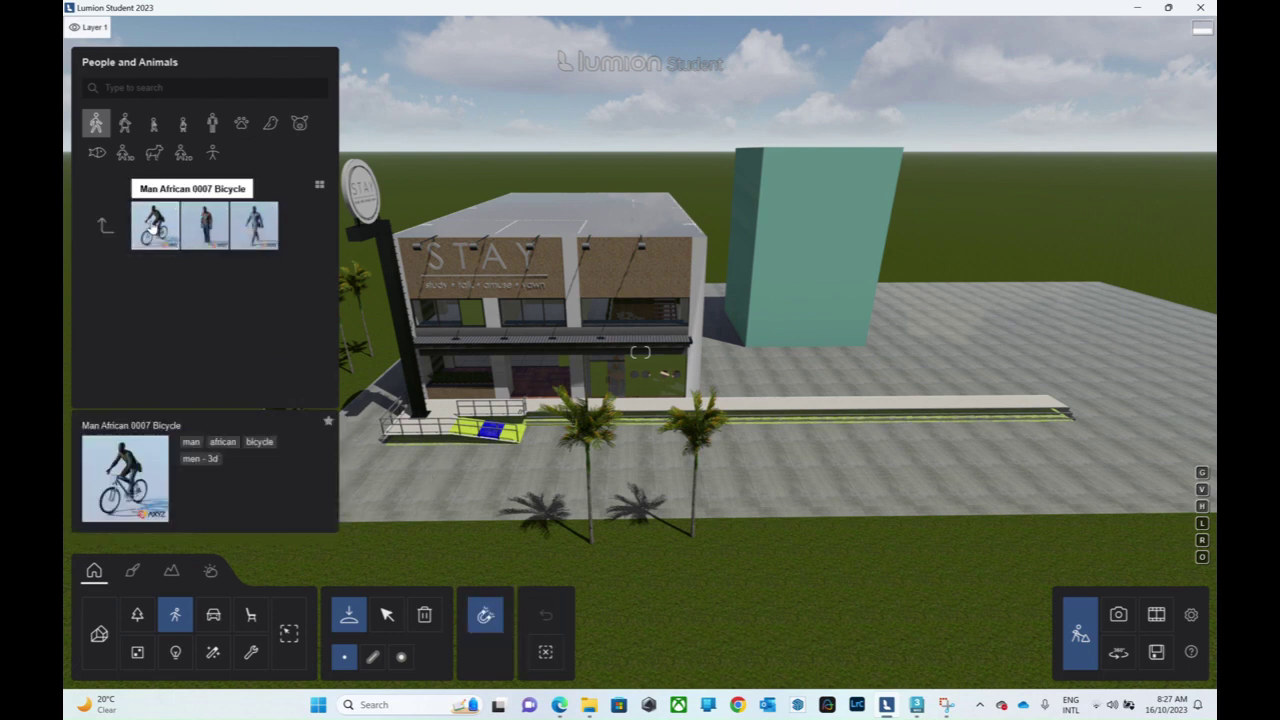
left_click(418, 482)
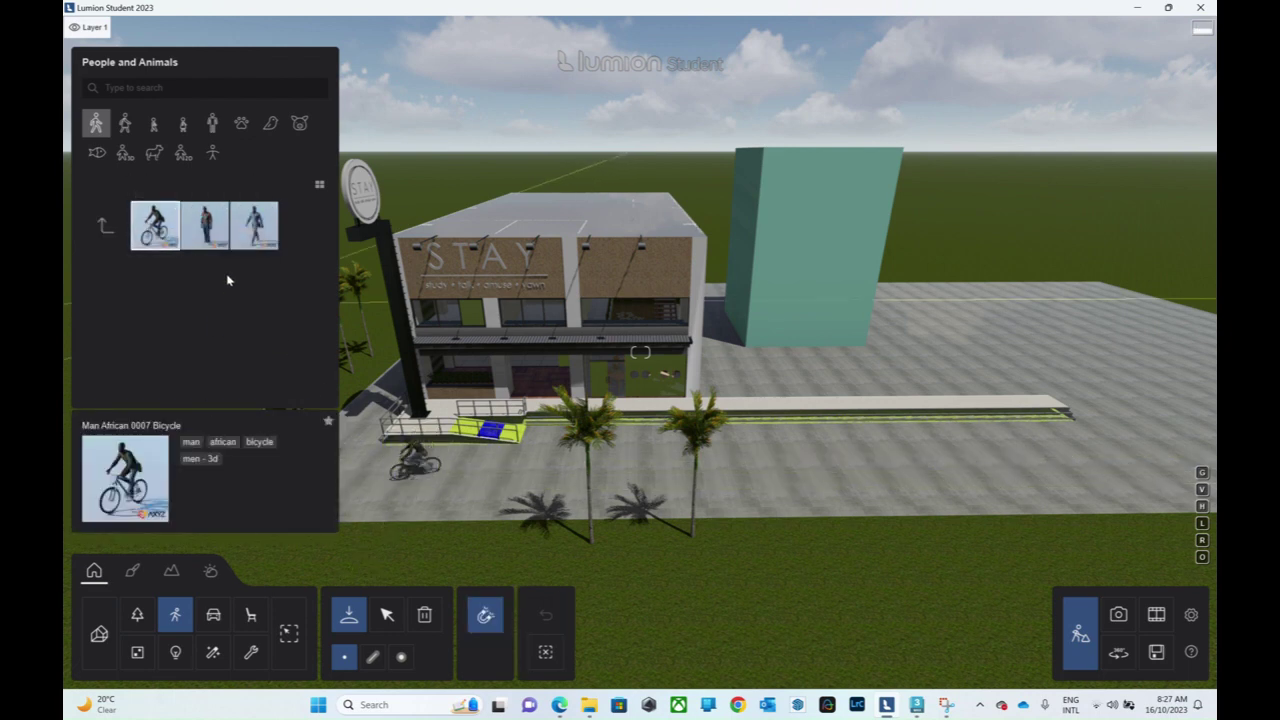
left_click(212, 122)
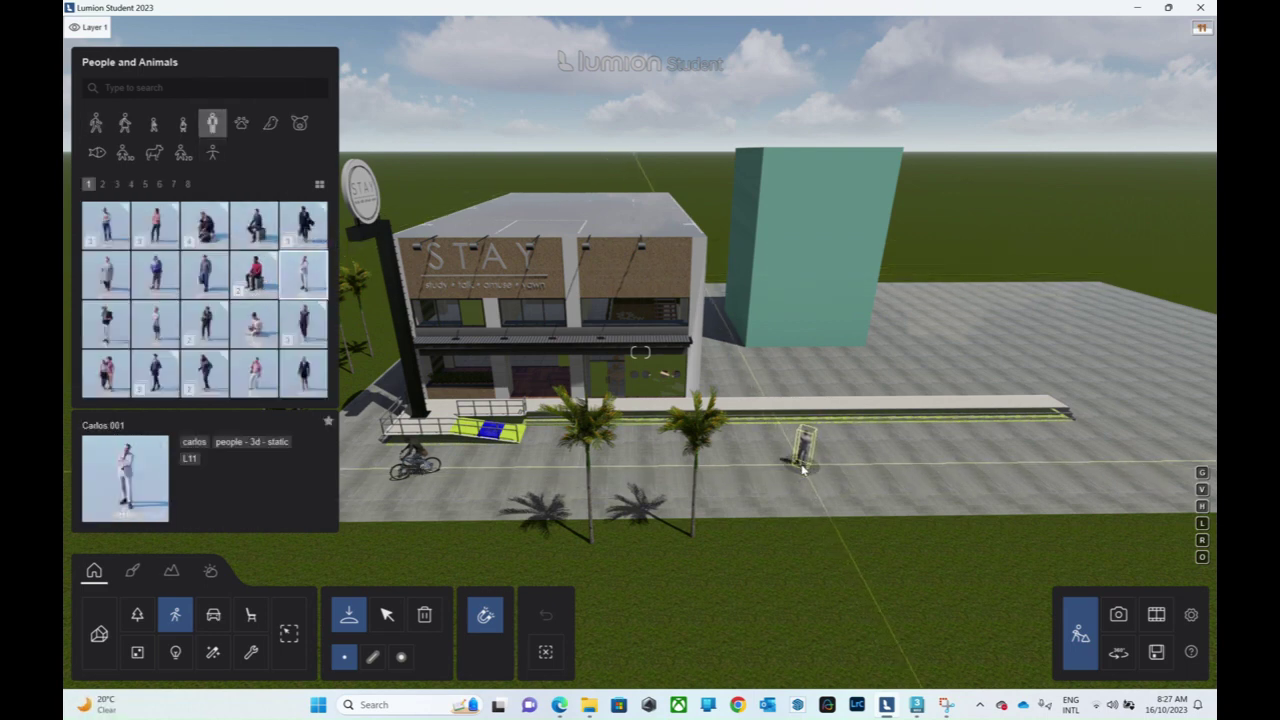
left_click(800, 472)
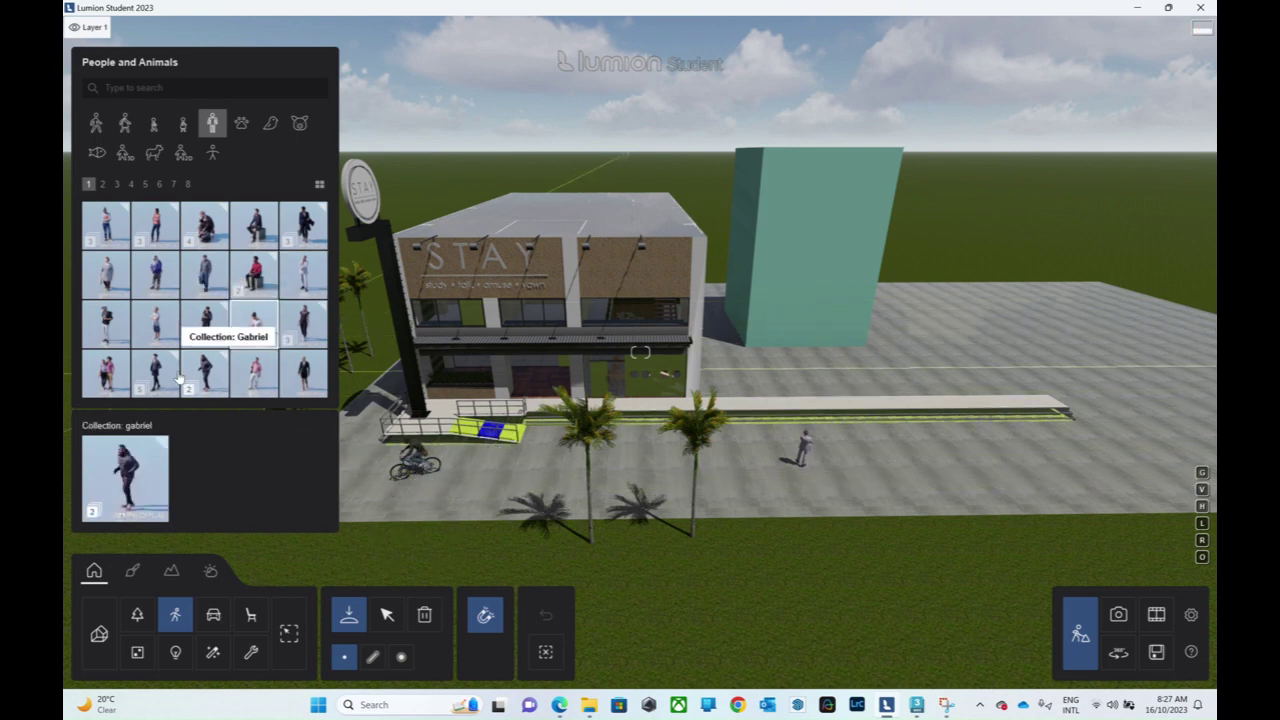
- Add a seated woman to the pavement and fly closer to the STAY building
left_click(205, 325)
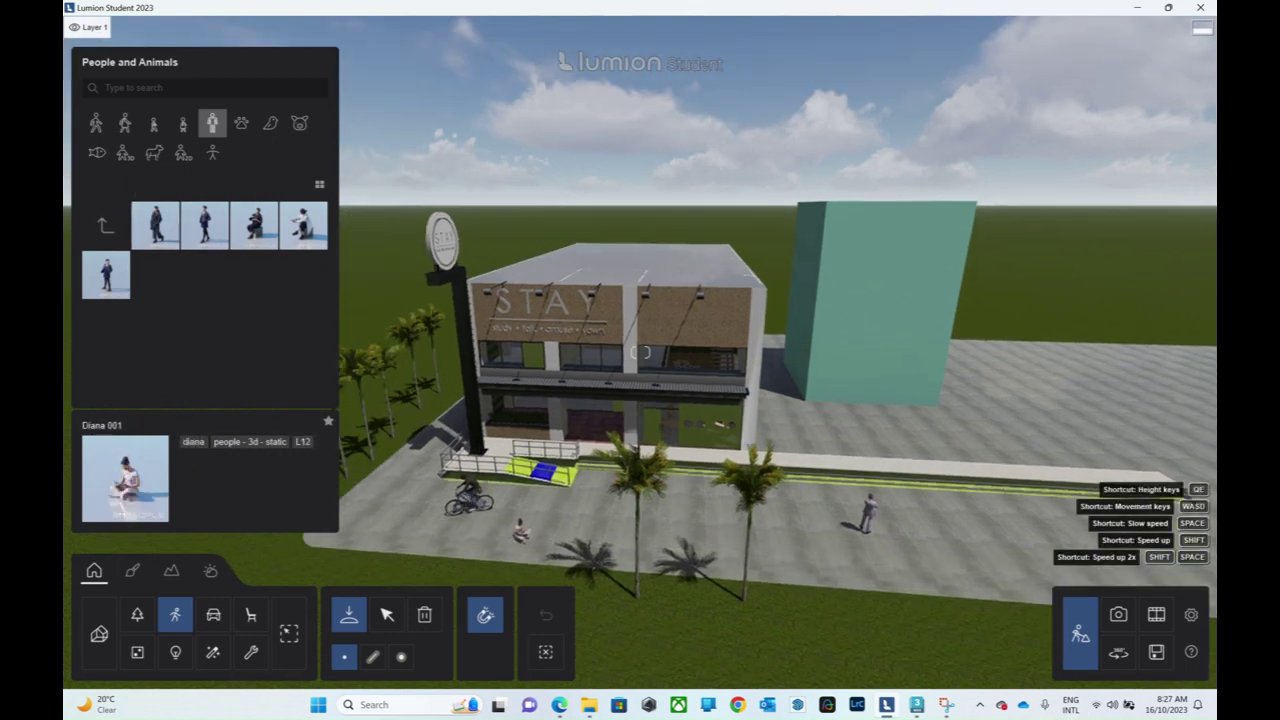
mouse_move(476, 498)
right_mouse_down()
mouse_move(420, 470)
mouse_move(490, 425)
right_mouse_up()
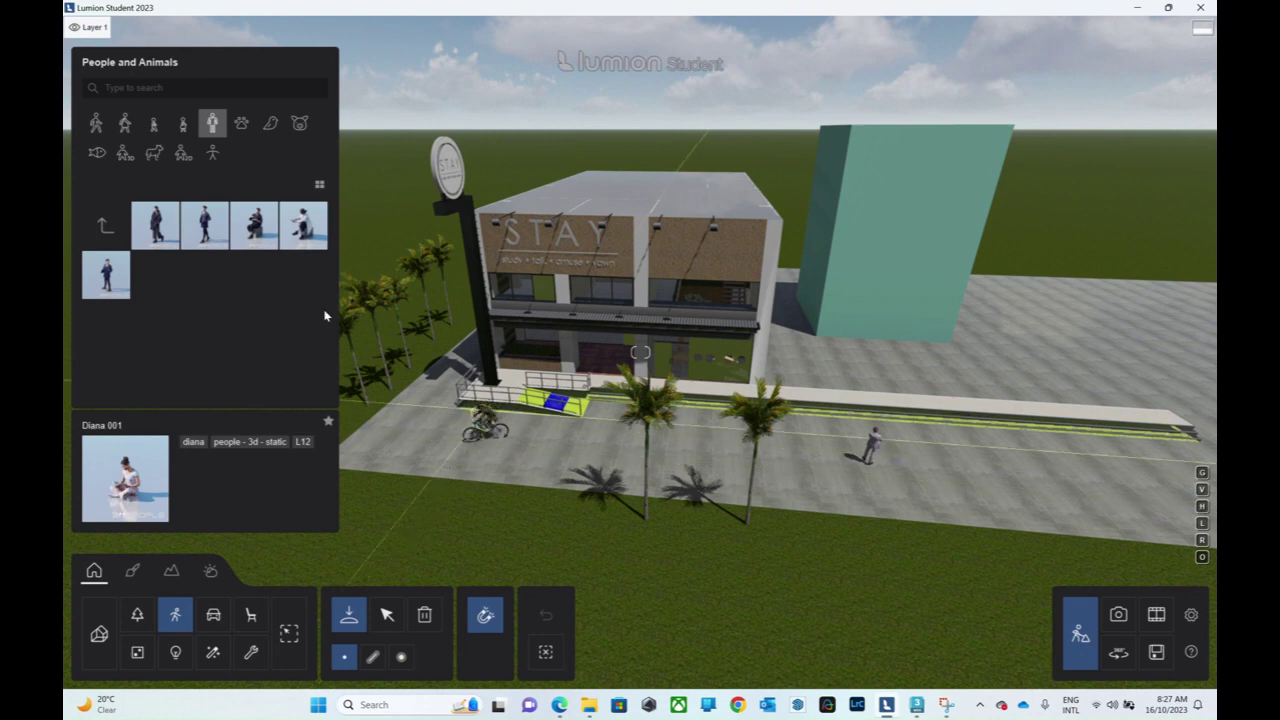
left_click(126, 128)
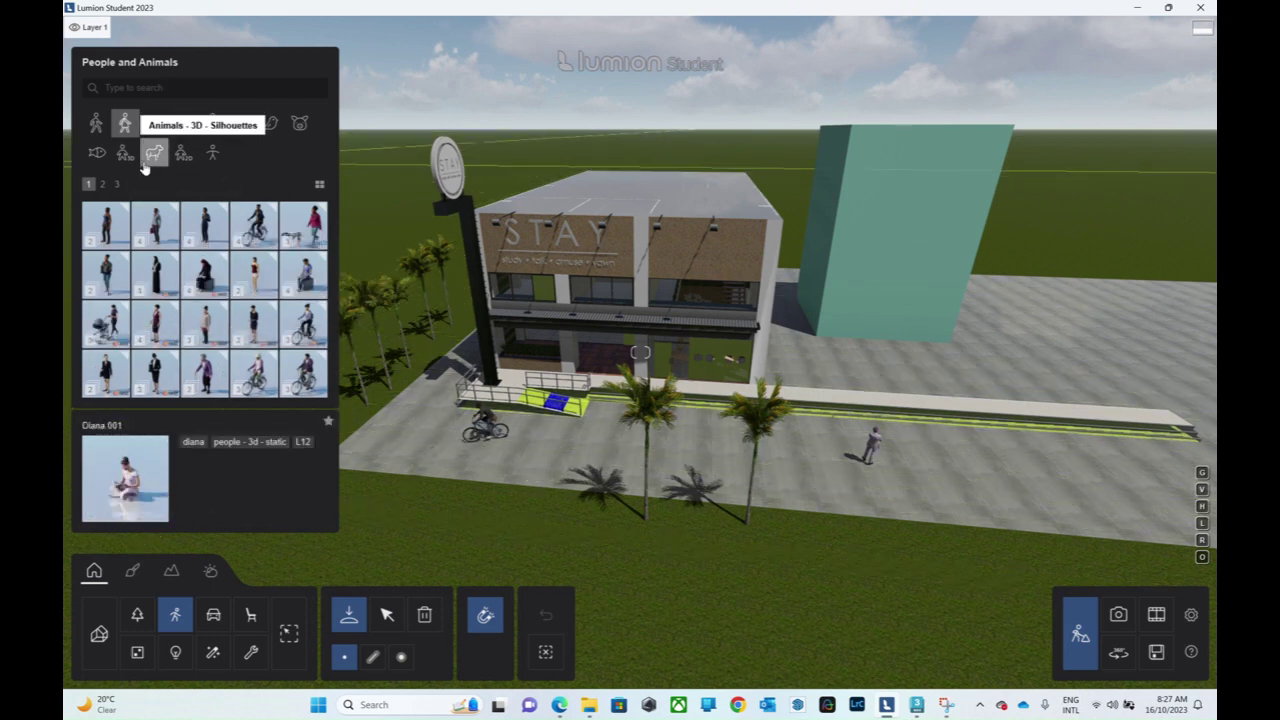
left_click(509, 498)
right_click_drag(509, 498, 509, 480)
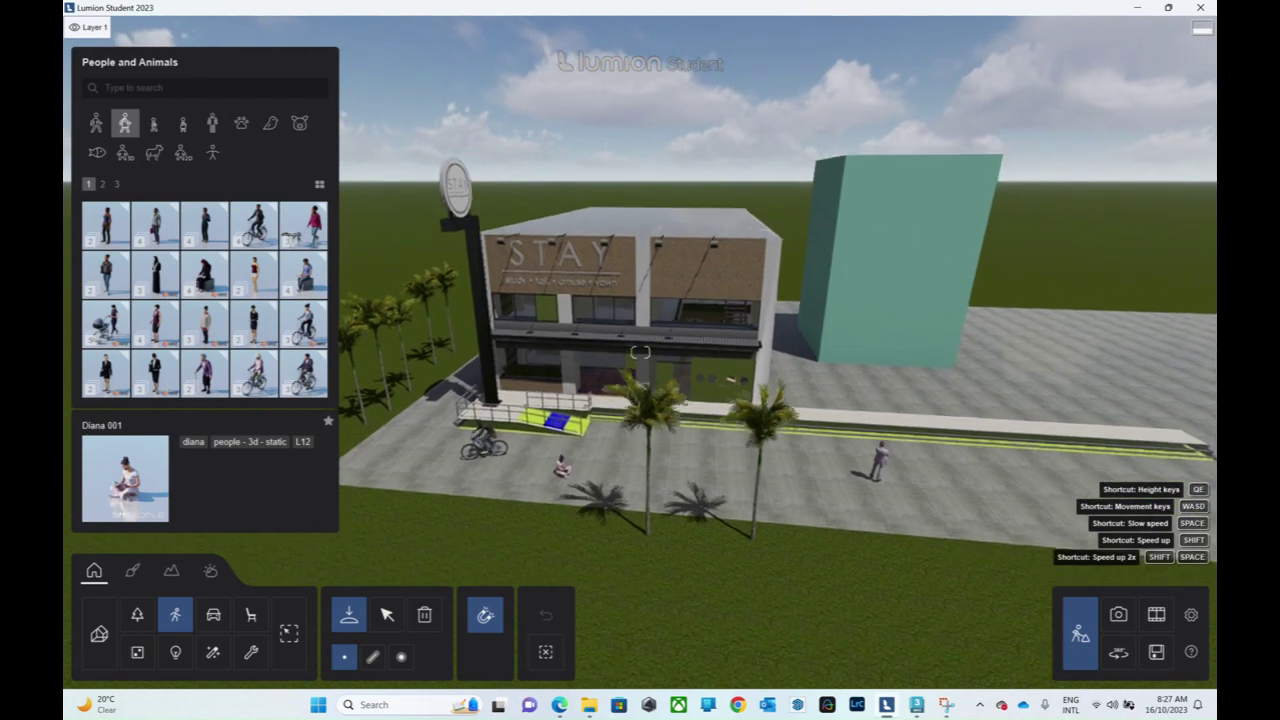
key("w")
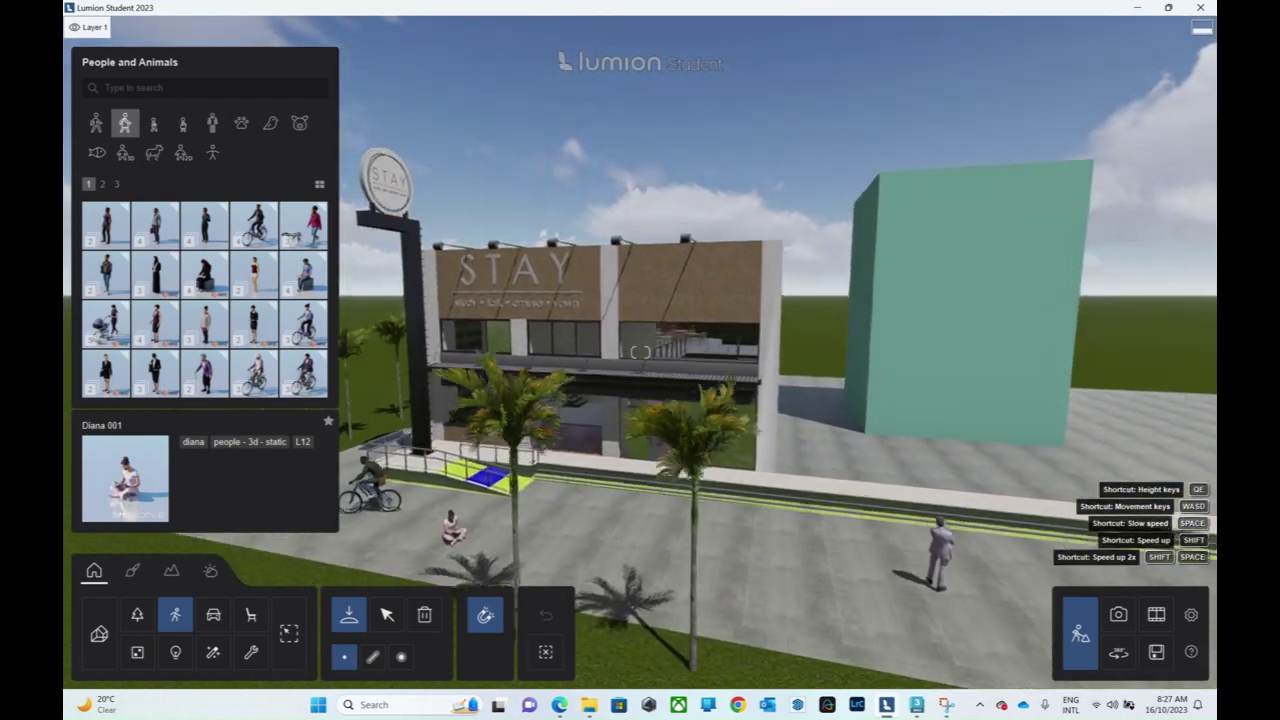
key("w")
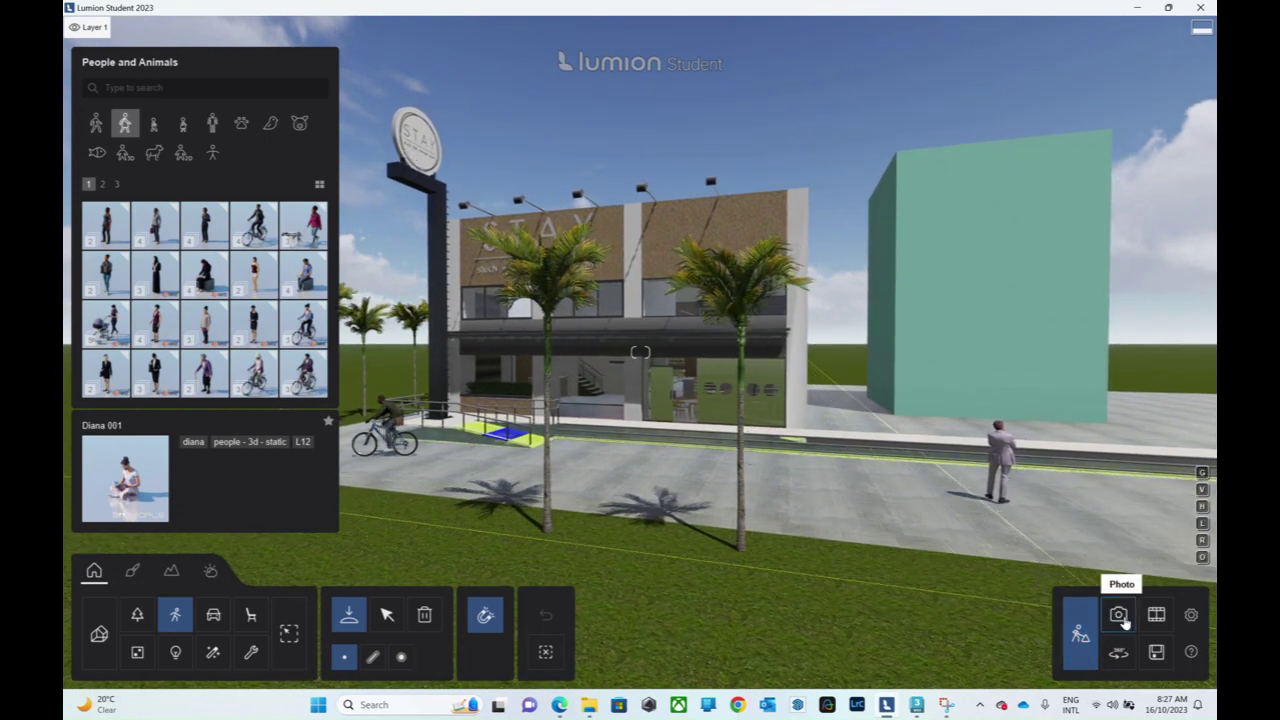
- In Photo mode, frame the STAY cafe facade and store it as photo slot 1
left_click(1120, 617)
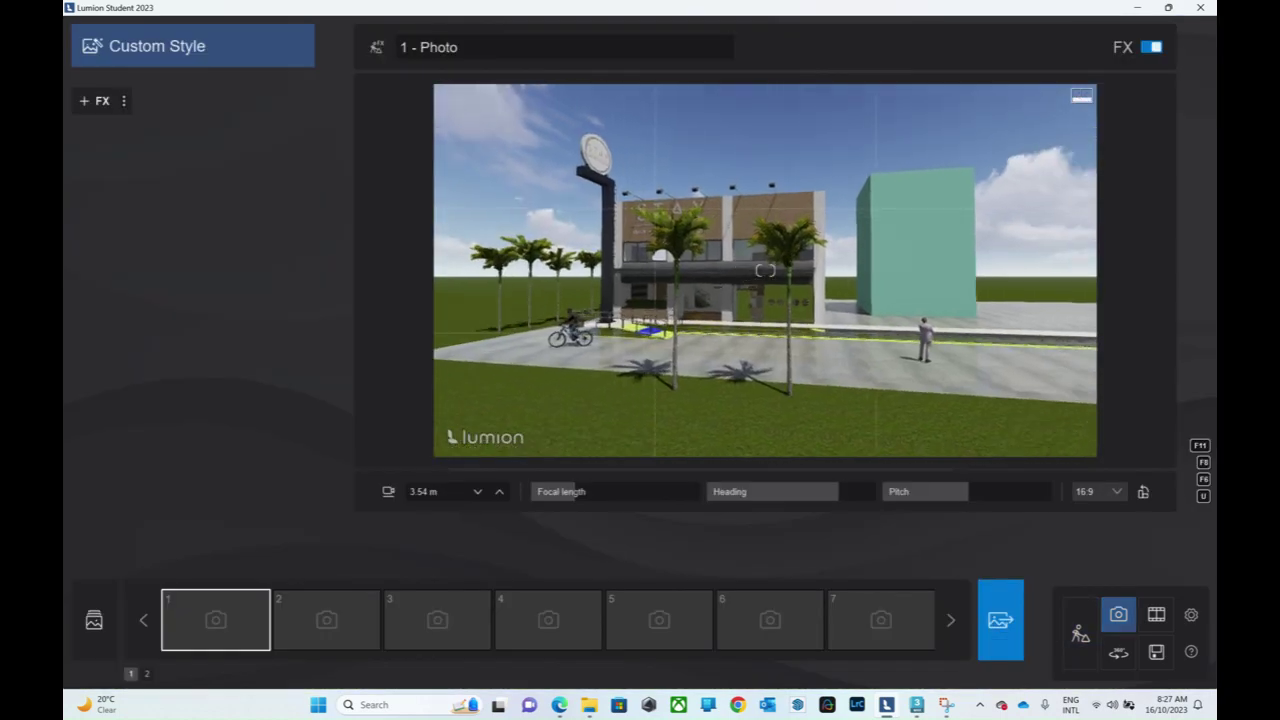
key("w")
key("q")
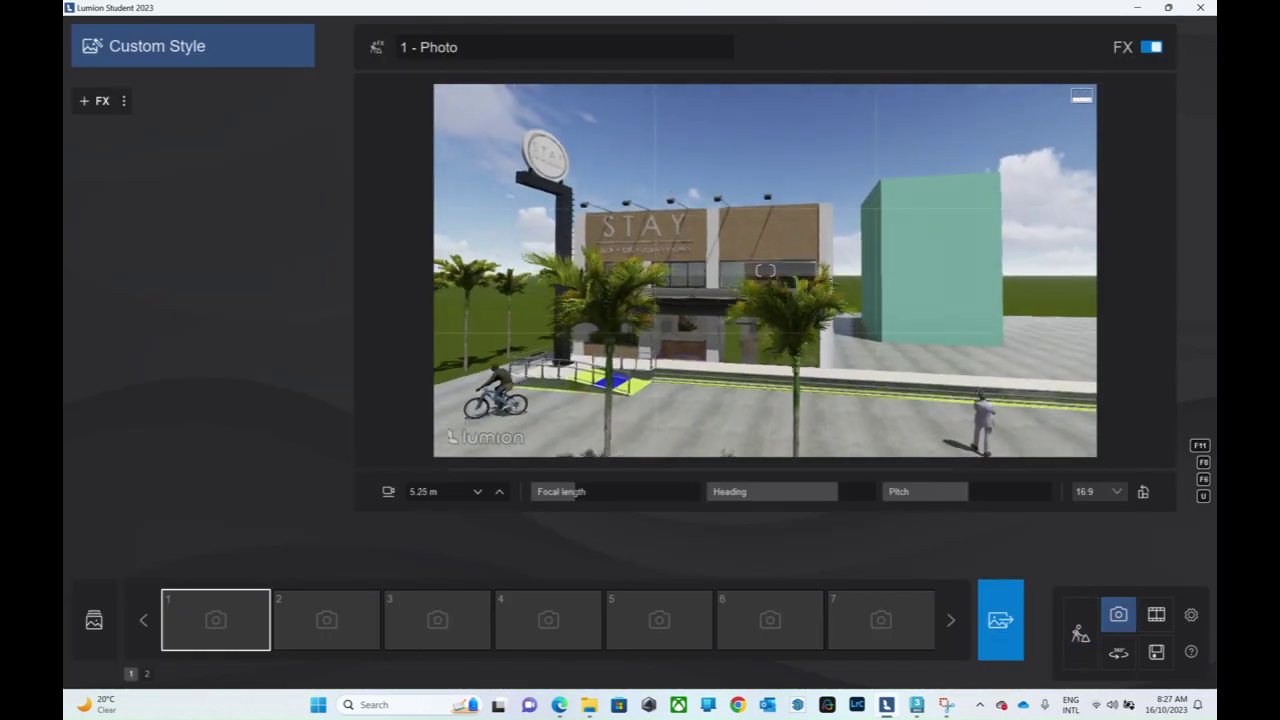
key("d")
key("e")
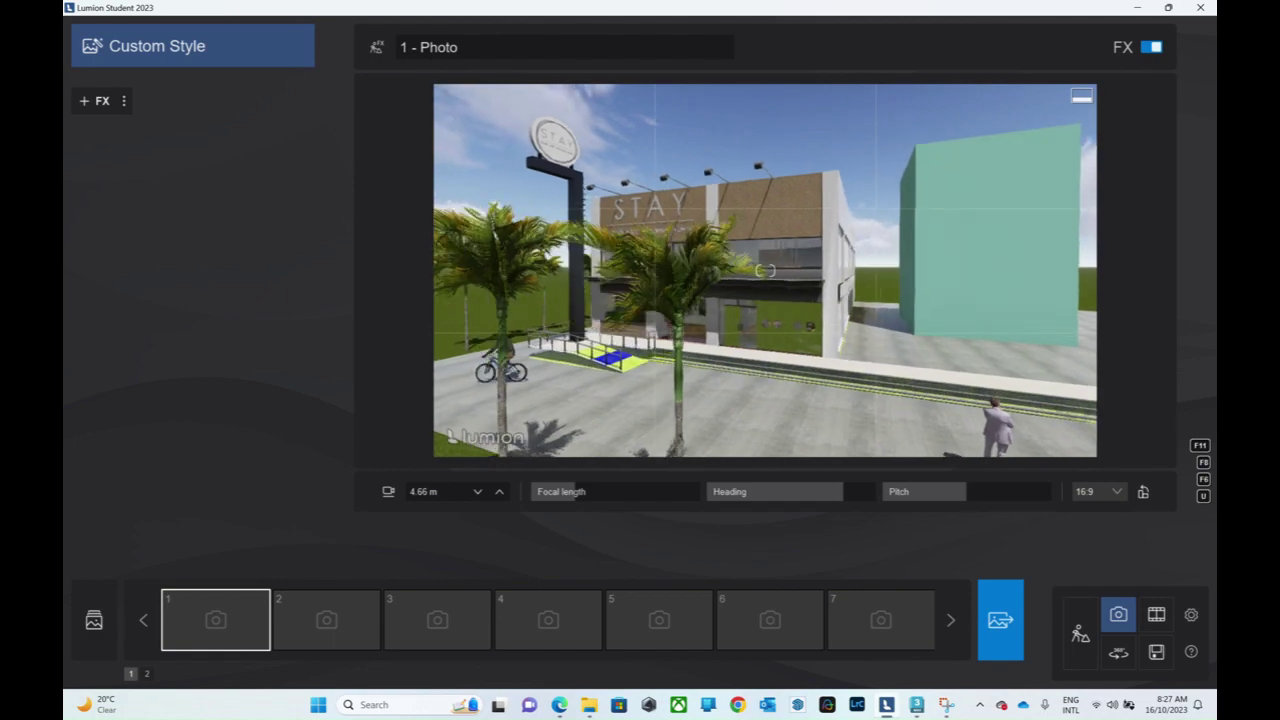
key("w")
key("a")
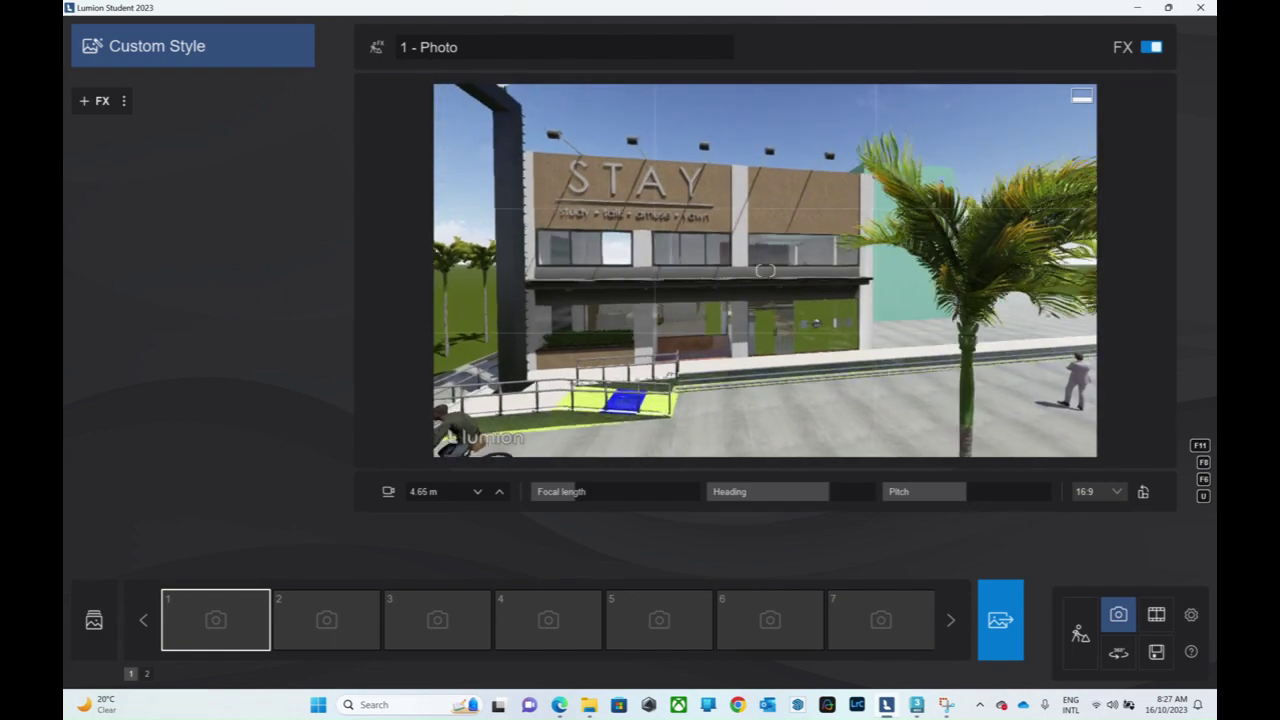
key("s")
key("e")
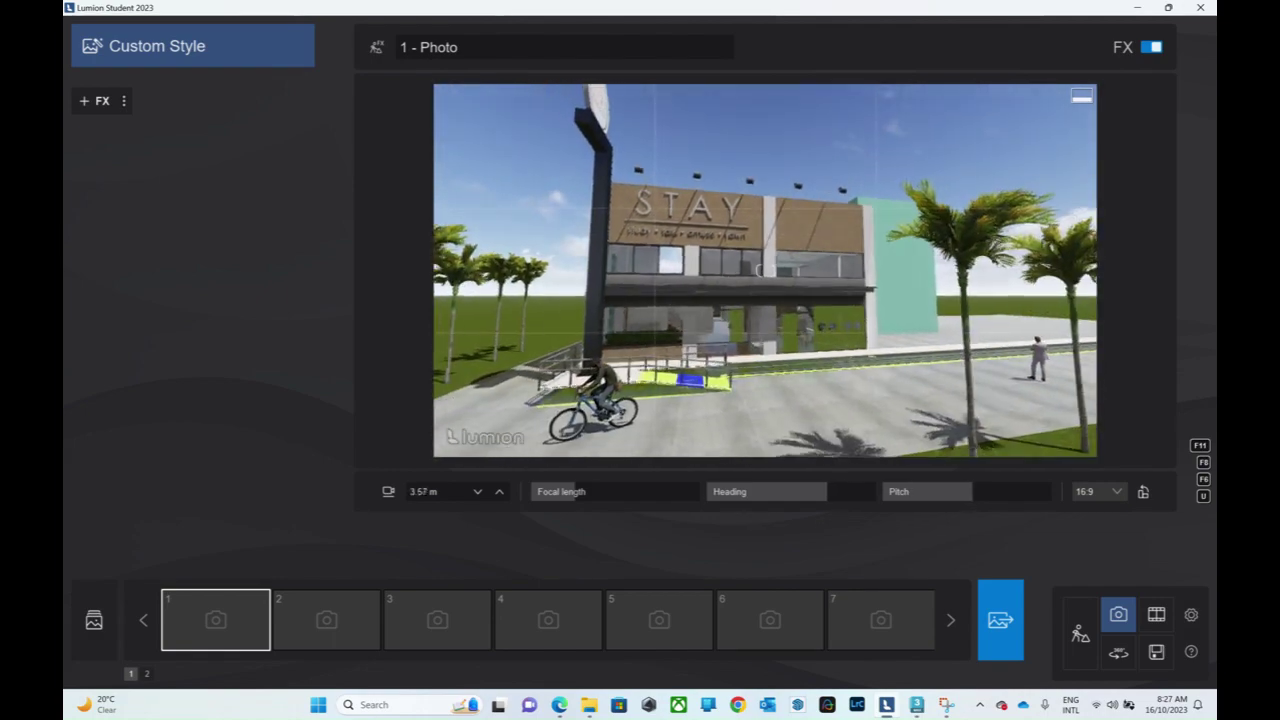
key("a")
key("q")
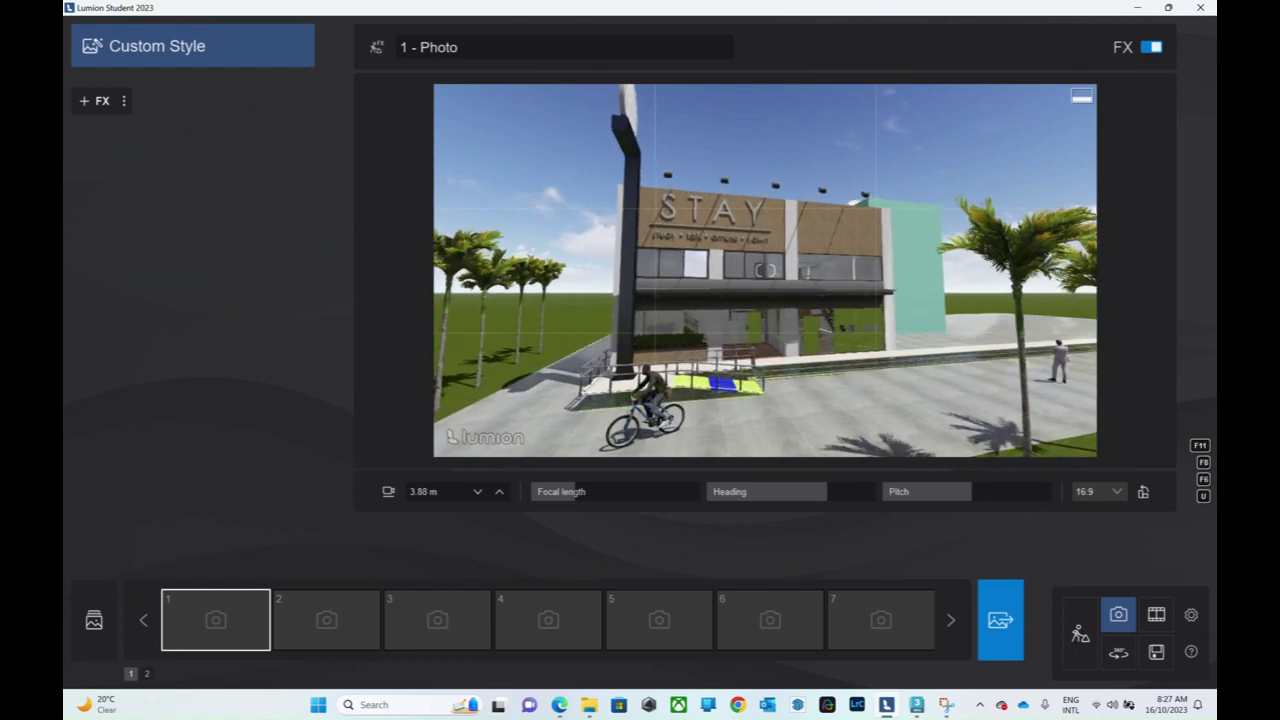
key("d")
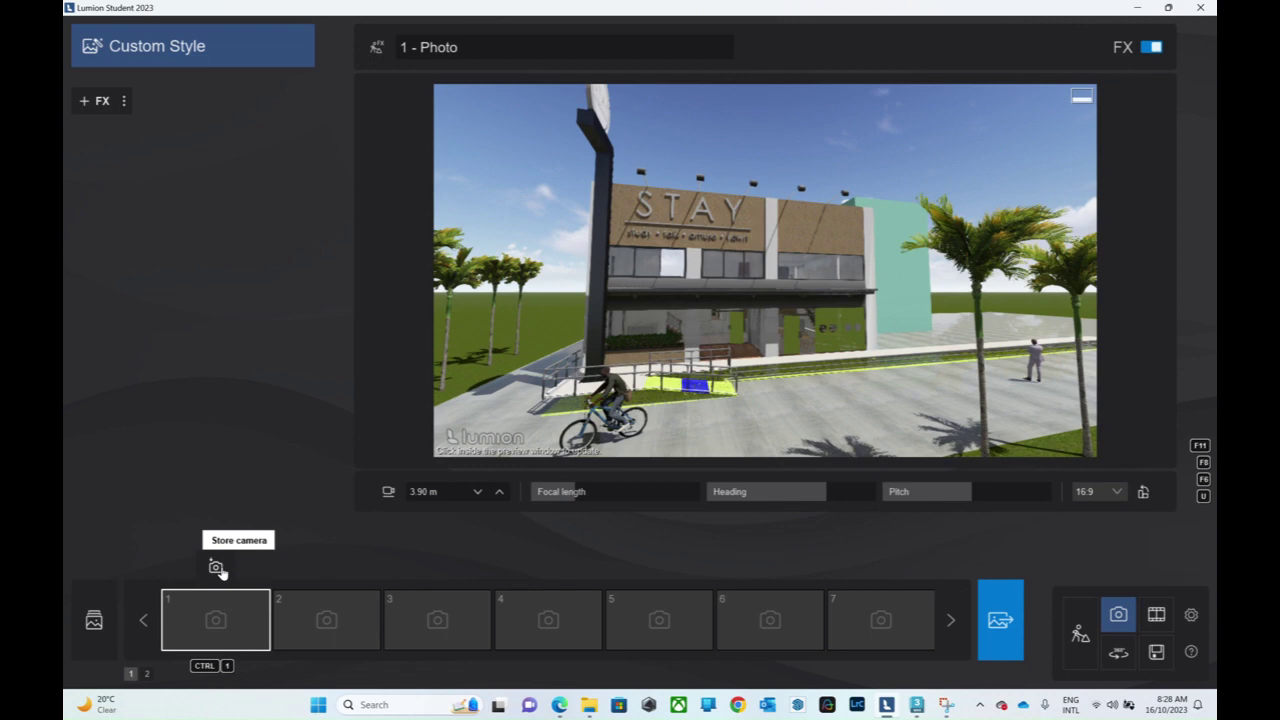
left_click(216, 567)
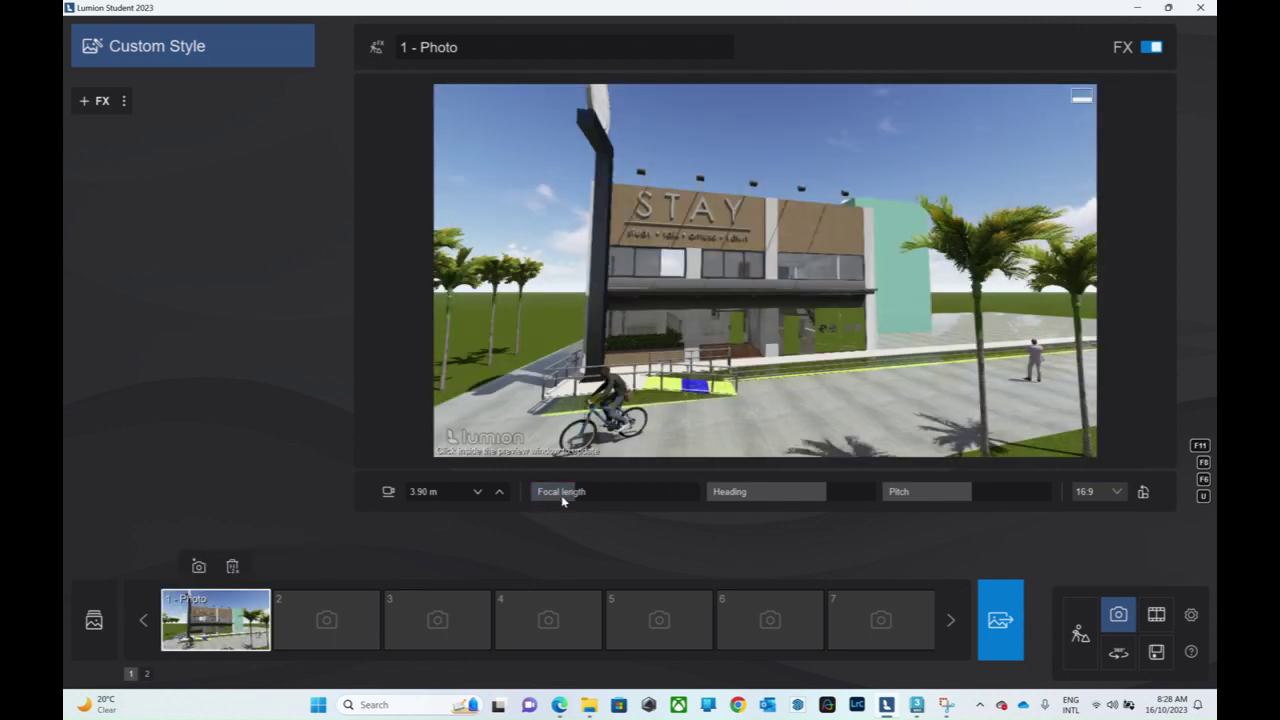
- Refine the photo's focal length, eye-level height and heading, then bring up the photo styles
left_click_drag(568, 491, 581, 492)
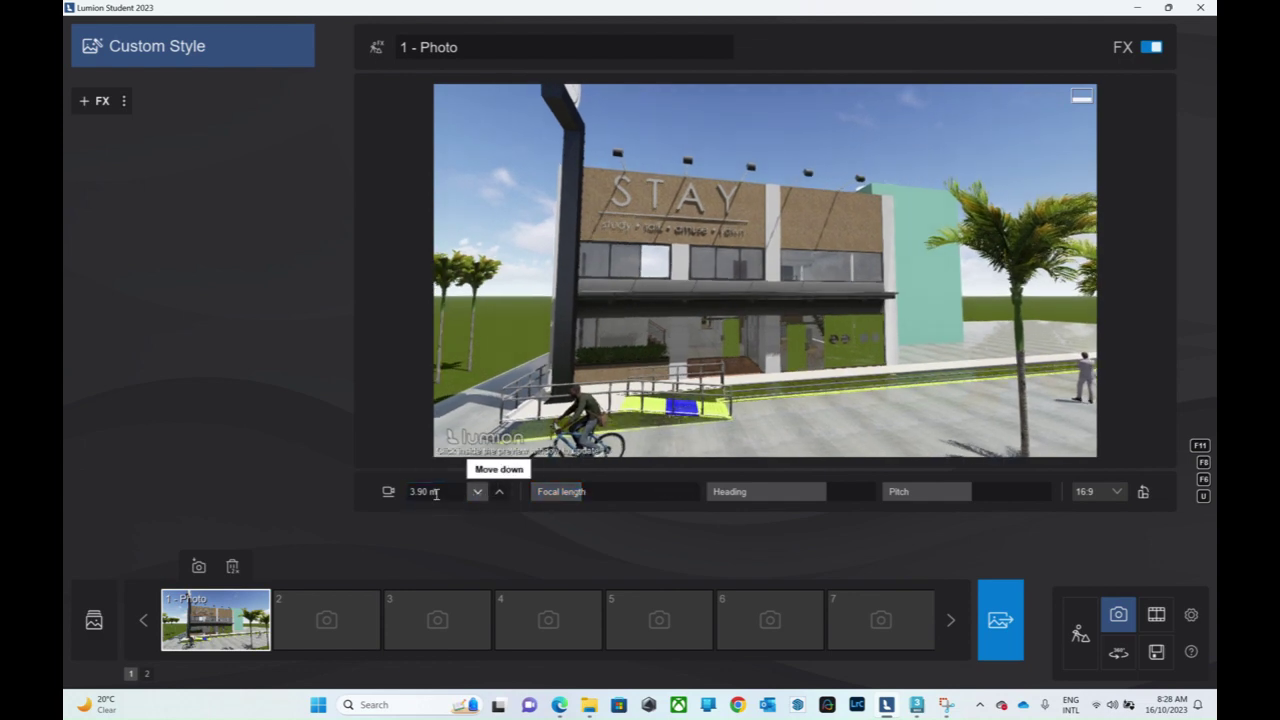
left_click(389, 492)
right_click_drag(627, 338, 765, 270)
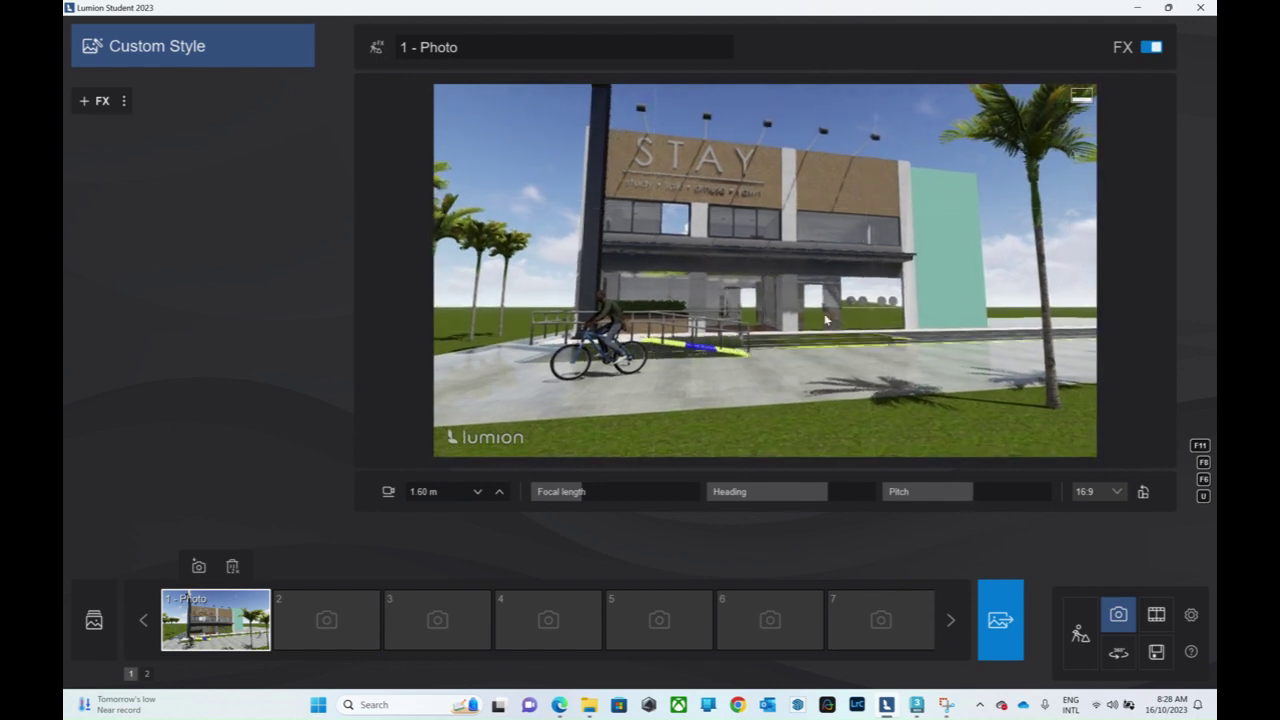
left_click_drag(819, 491, 823, 491)
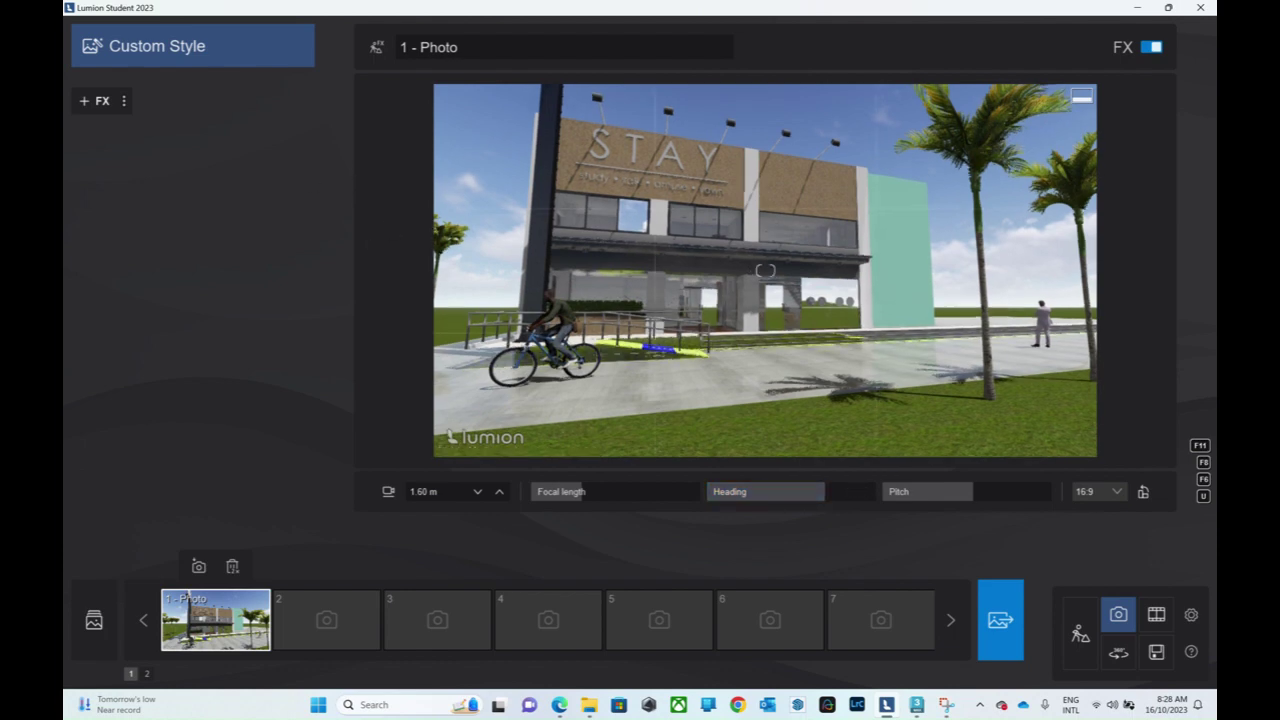
mouse_move(730, 298)
right_mouse_down()
mouse_move(760, 270)
mouse_move(740, 272)
right_mouse_up()
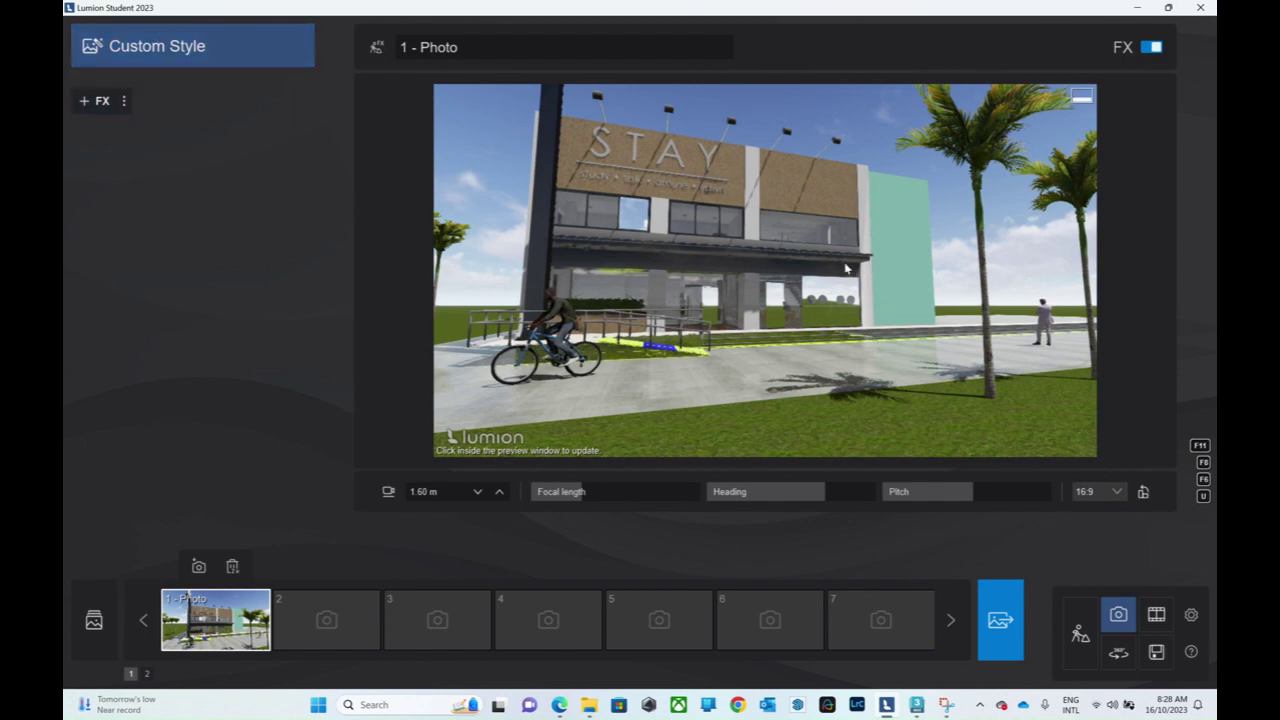
right_click_drag(845, 268, 437, 127)
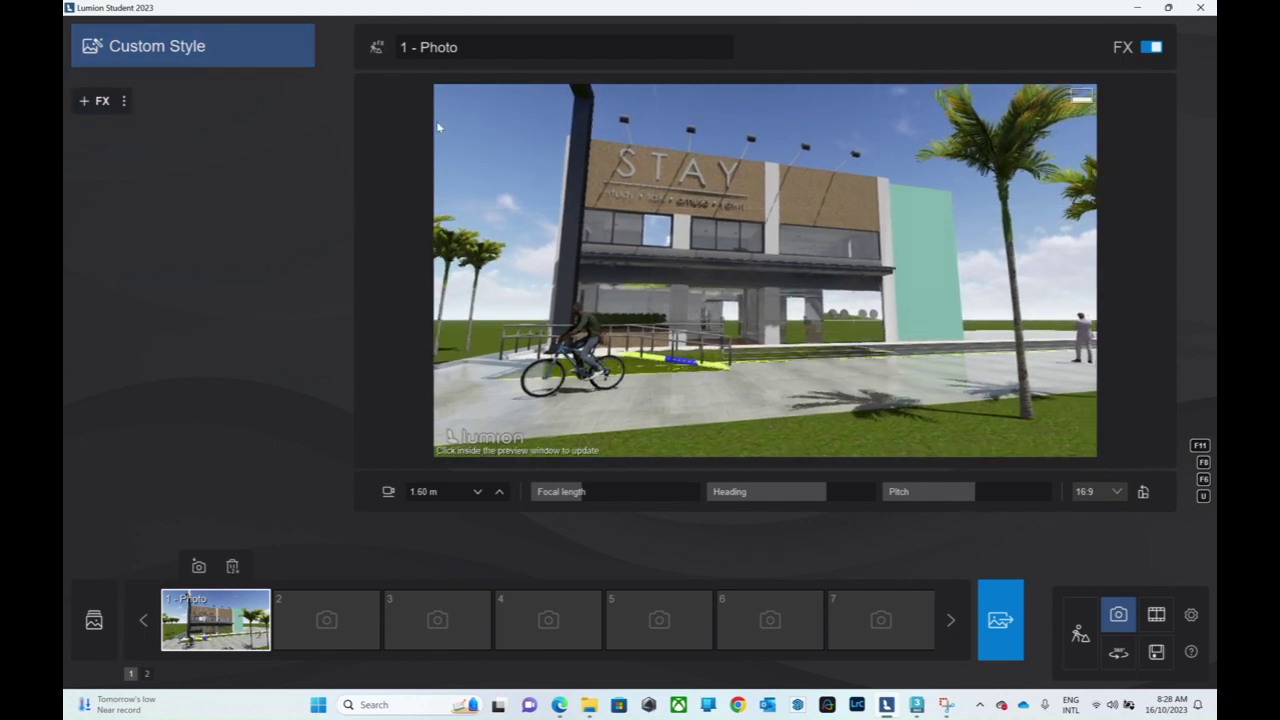
left_click(237, 65)
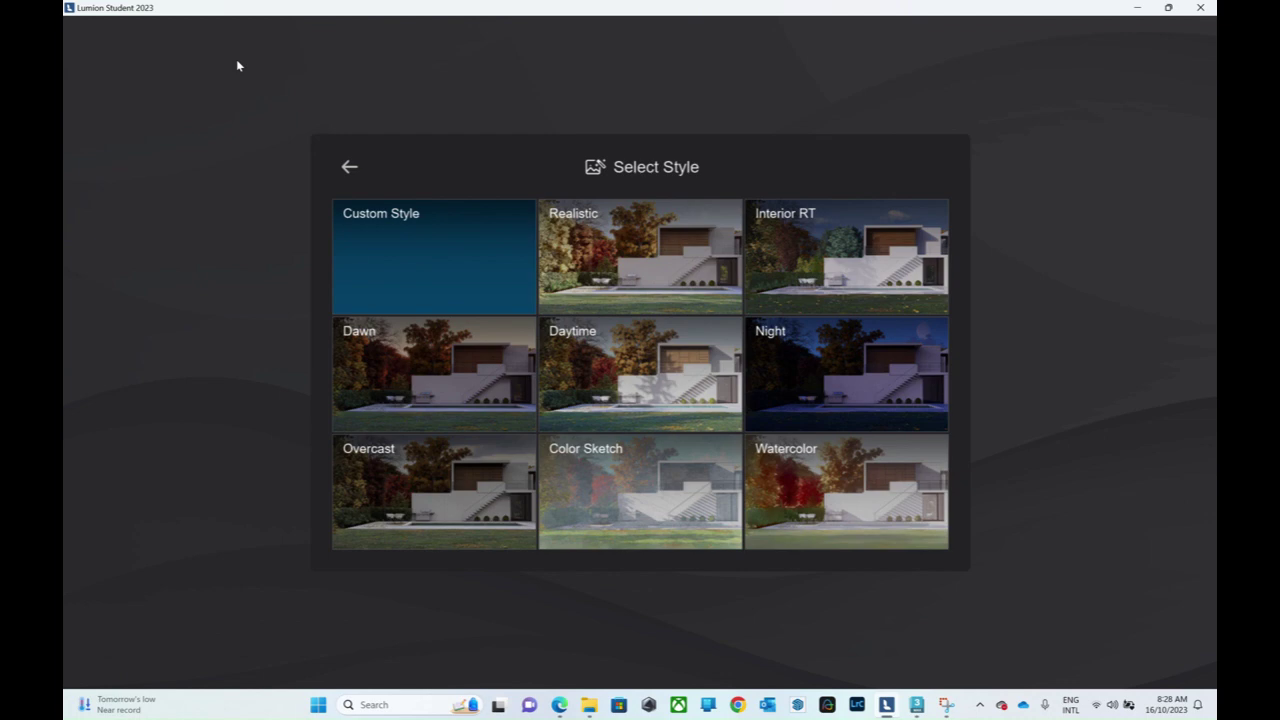
- Apply the Realistic style and rotate the Real skies heading to about -72.5°
left_click(630, 268)
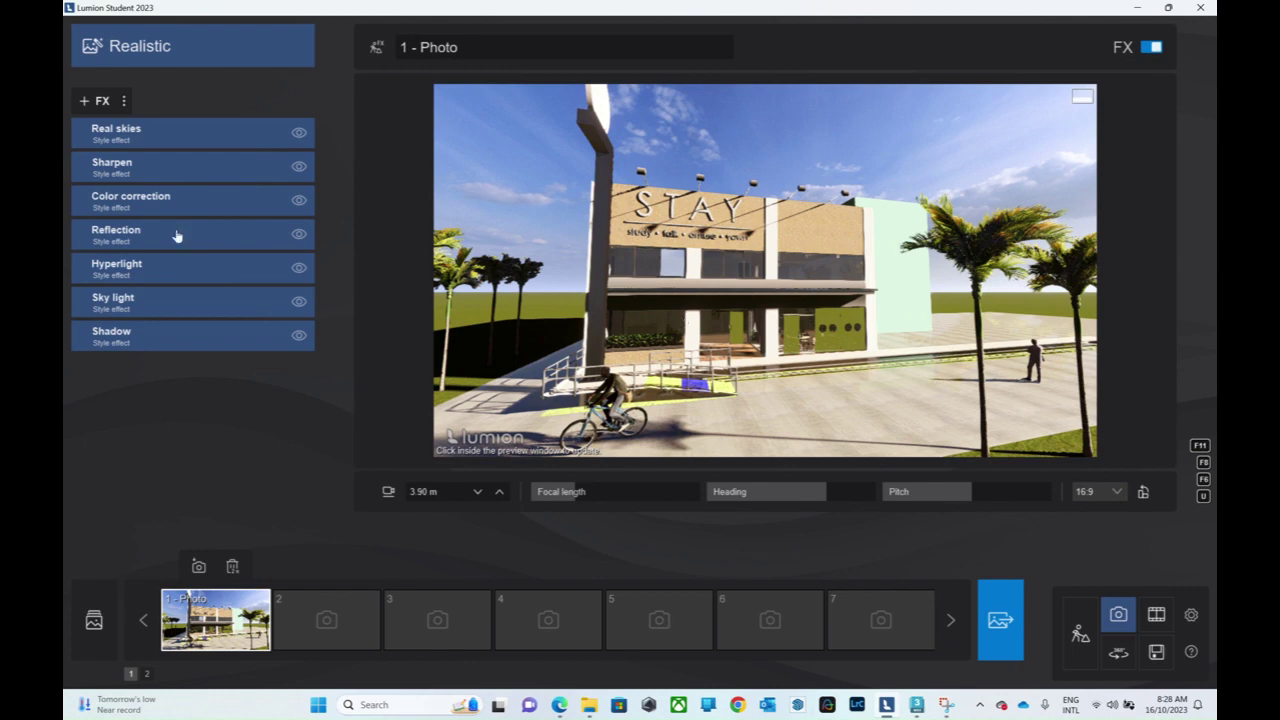
mouse_move(190, 336)
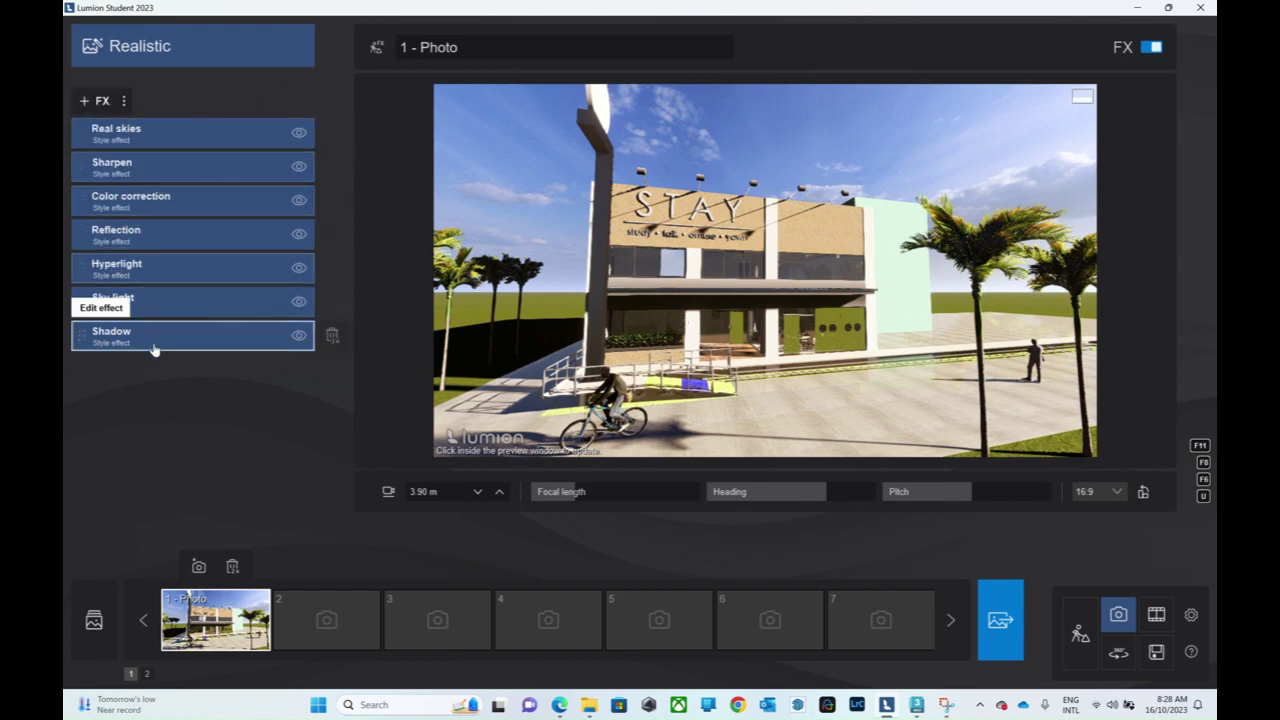
left_click(162, 146)
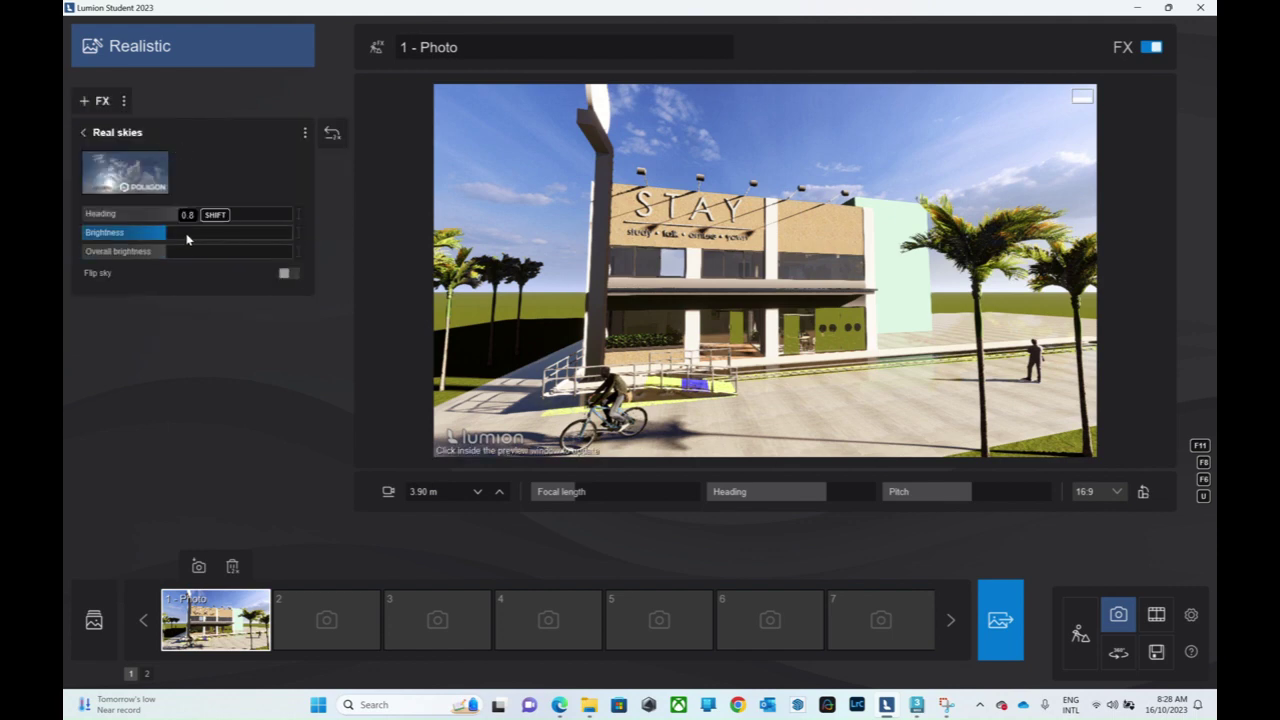
mouse_move(185, 218)
left_mouse_down()
mouse_move(140, 215)
mouse_move(238, 220)
left_mouse_up()
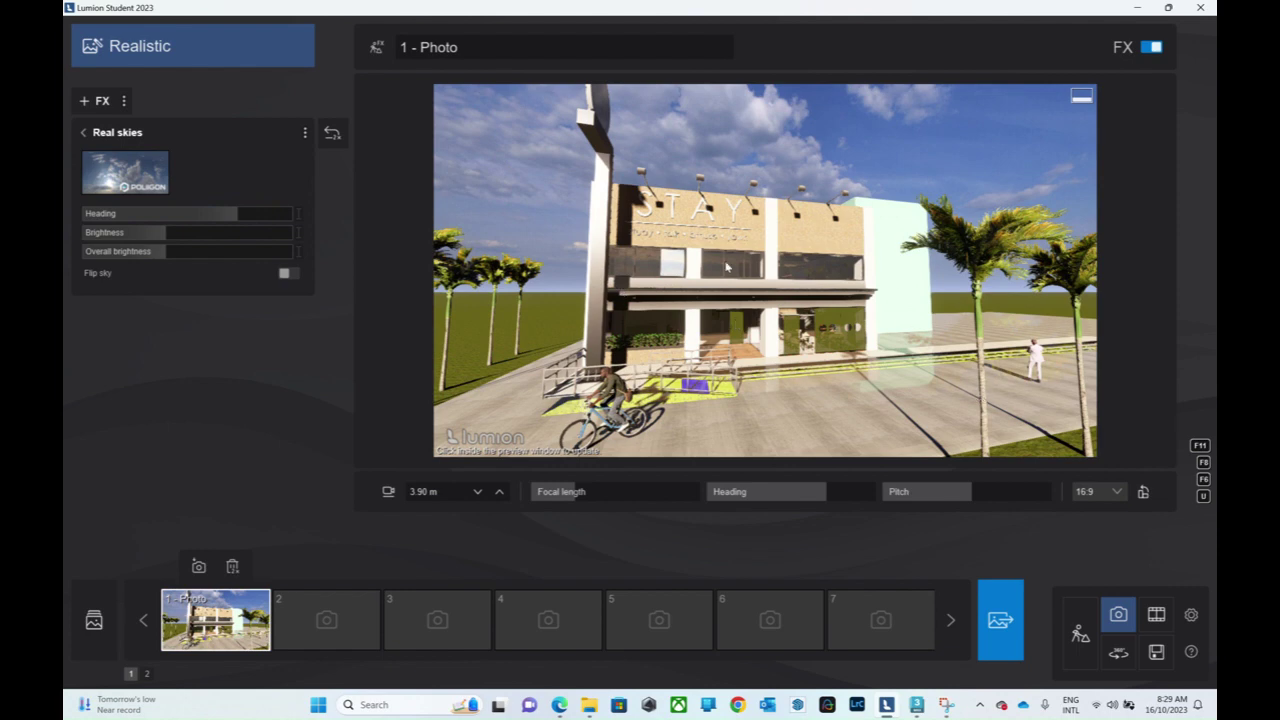
left_click(1008, 624)
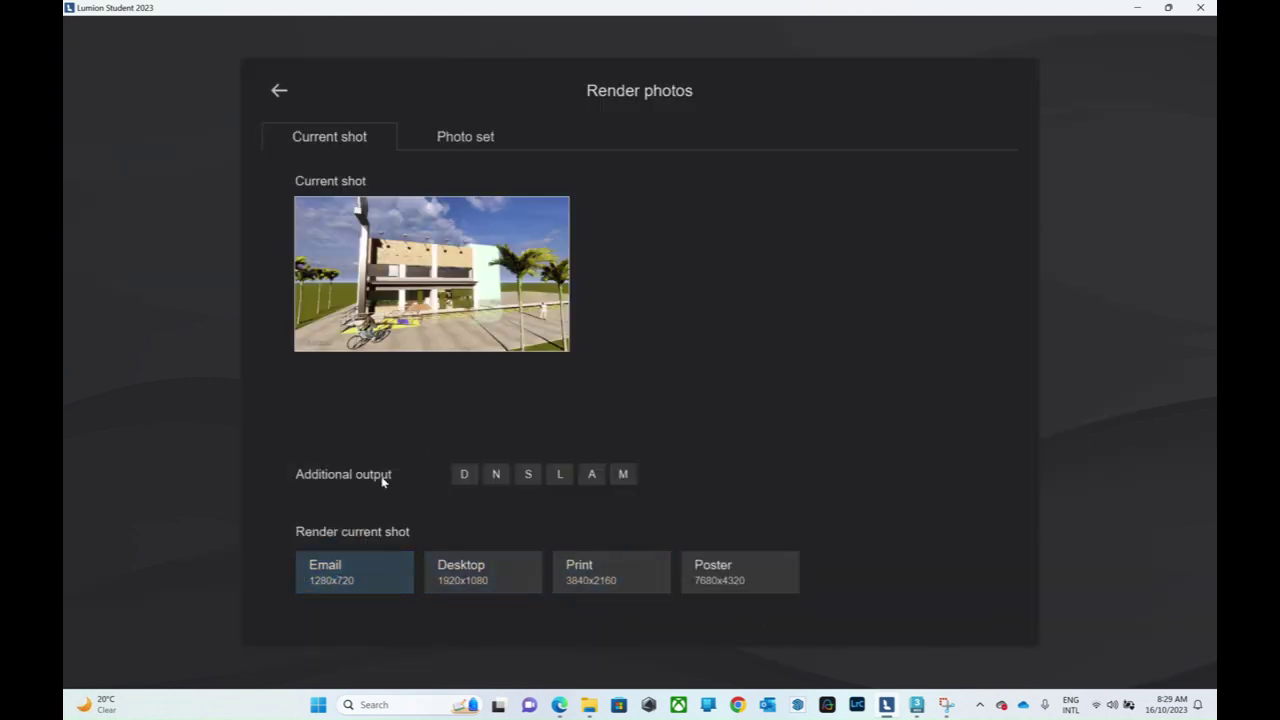
- Render the photo at 1280x720 email size and save it as 122213.jpg on the Desktop
left_click(621, 585)
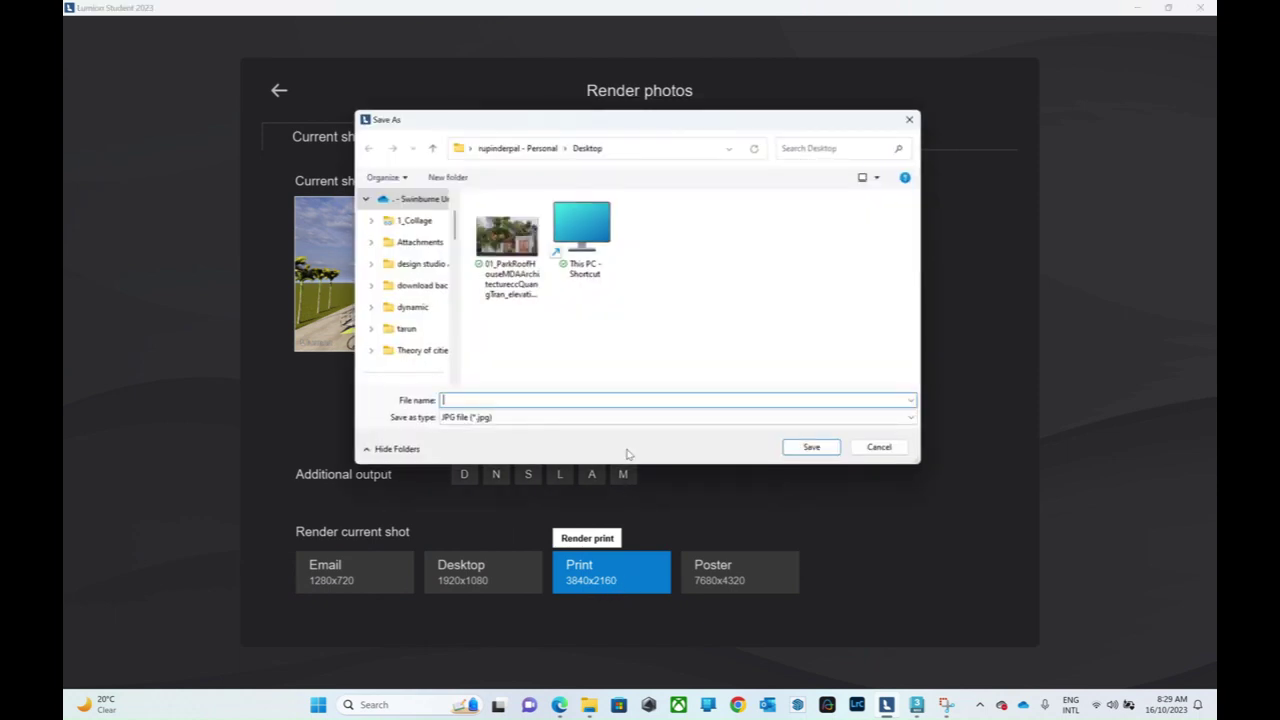
left_click(879, 448)
left_click(377, 586)
type("122213")
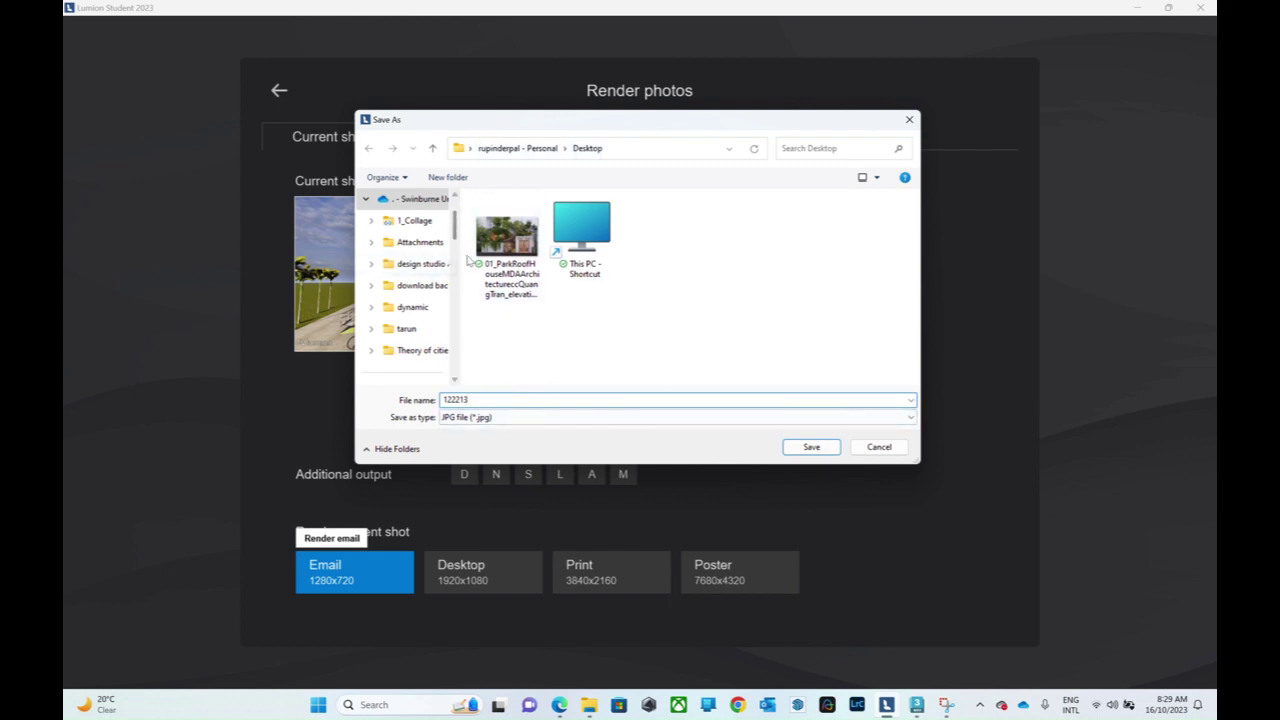
left_click(811, 448)
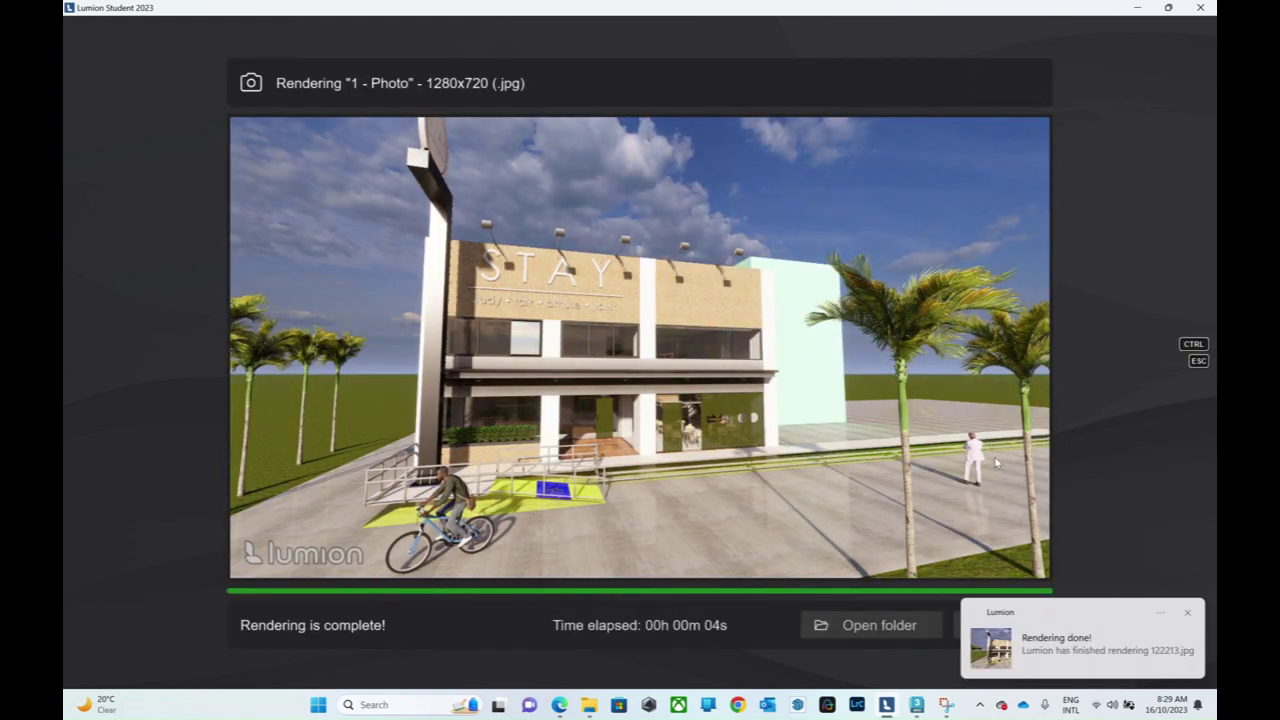
left_click(1187, 612)
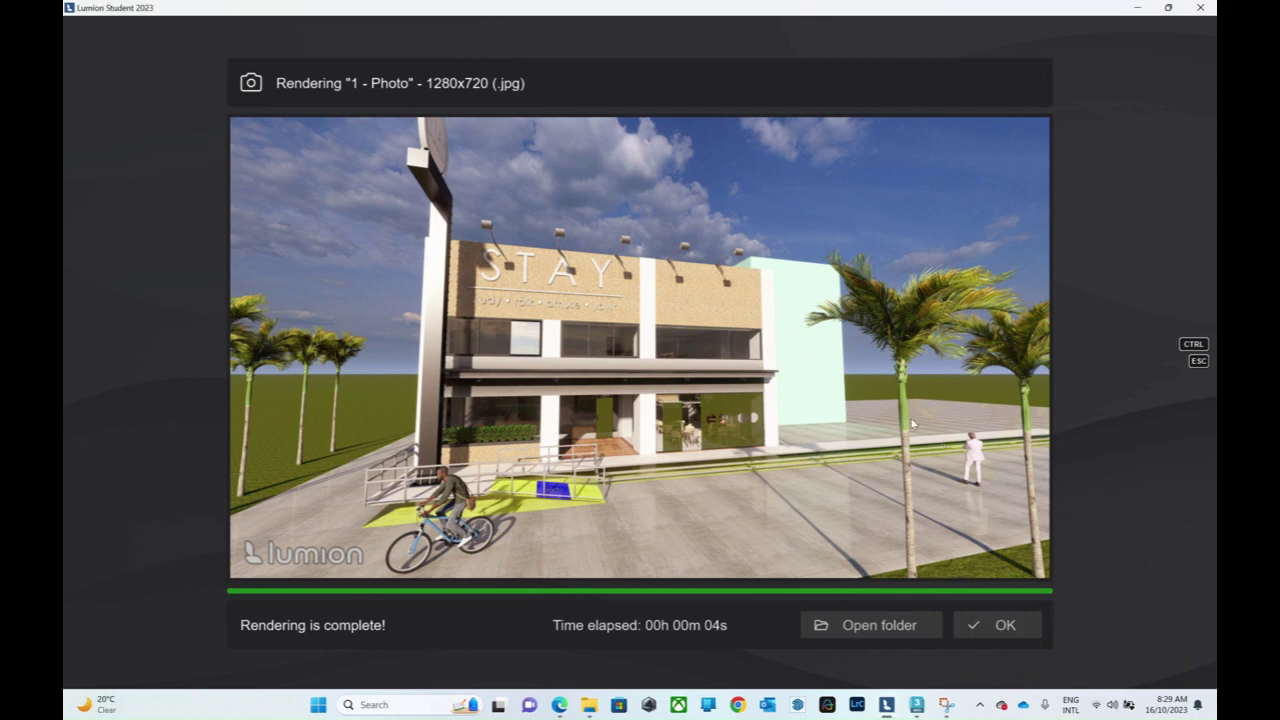